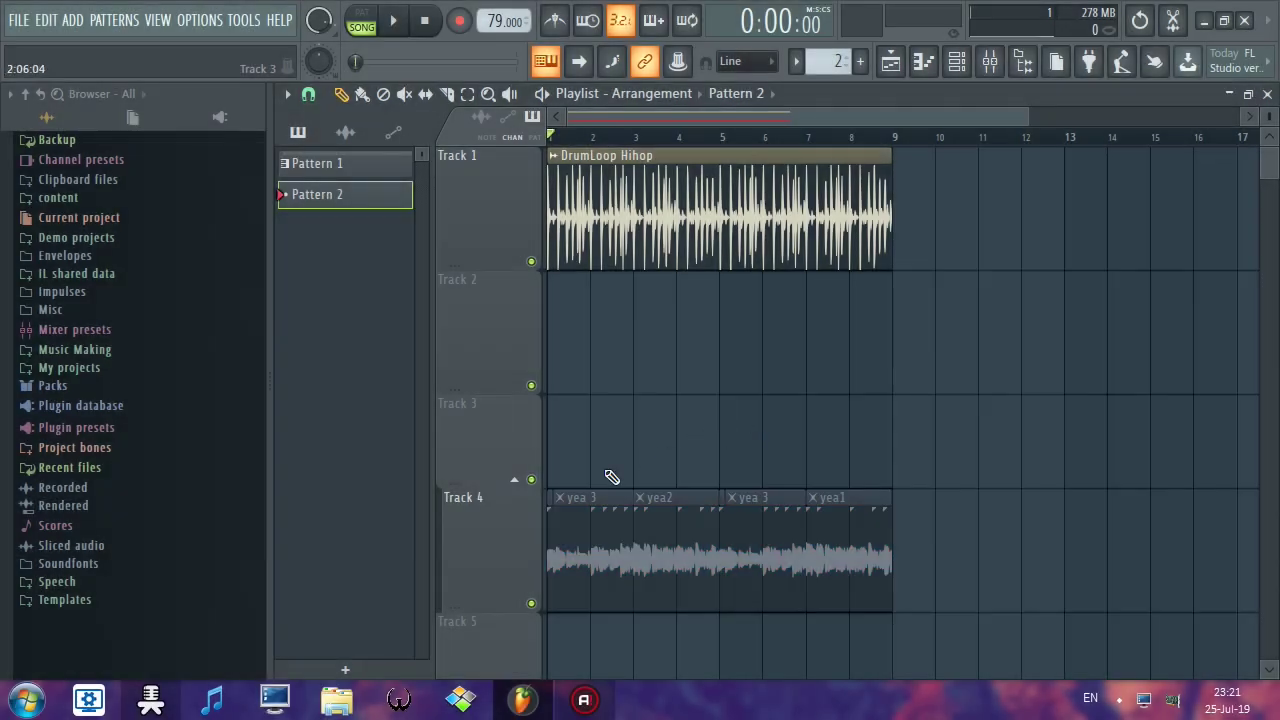
Step: Shift Track 4's four split clips up to Track 2, just below DrumLoop Hihop
{"action": "left_click", "coordinate": [470, 540]}
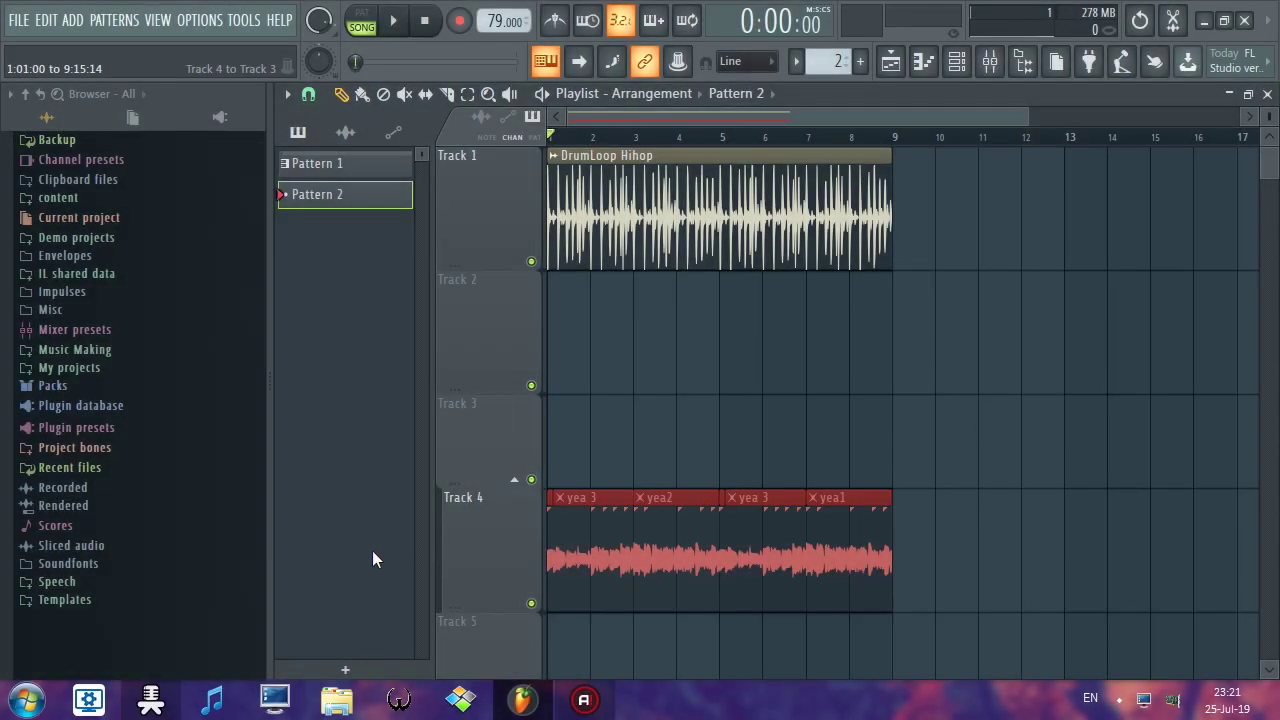
{"action": "left_click", "coordinate": [615, 509]}
{"action": "left_click", "coordinate": [648, 510]}
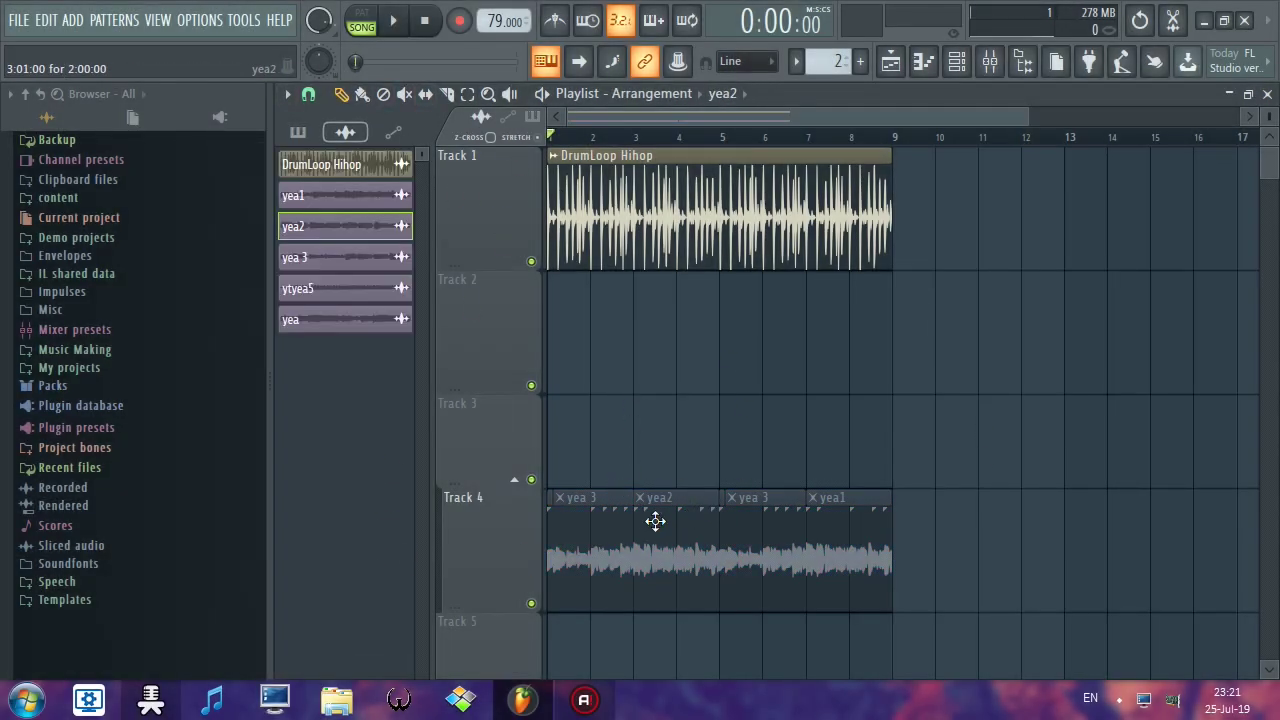
{"action": "left_click_drag", "start_coordinate": [651, 517], "coordinate": [970, 600]}
{"action": "left_click", "coordinate": [285, 95]}
{"action": "mouse_move", "coordinate": [340, 119]}
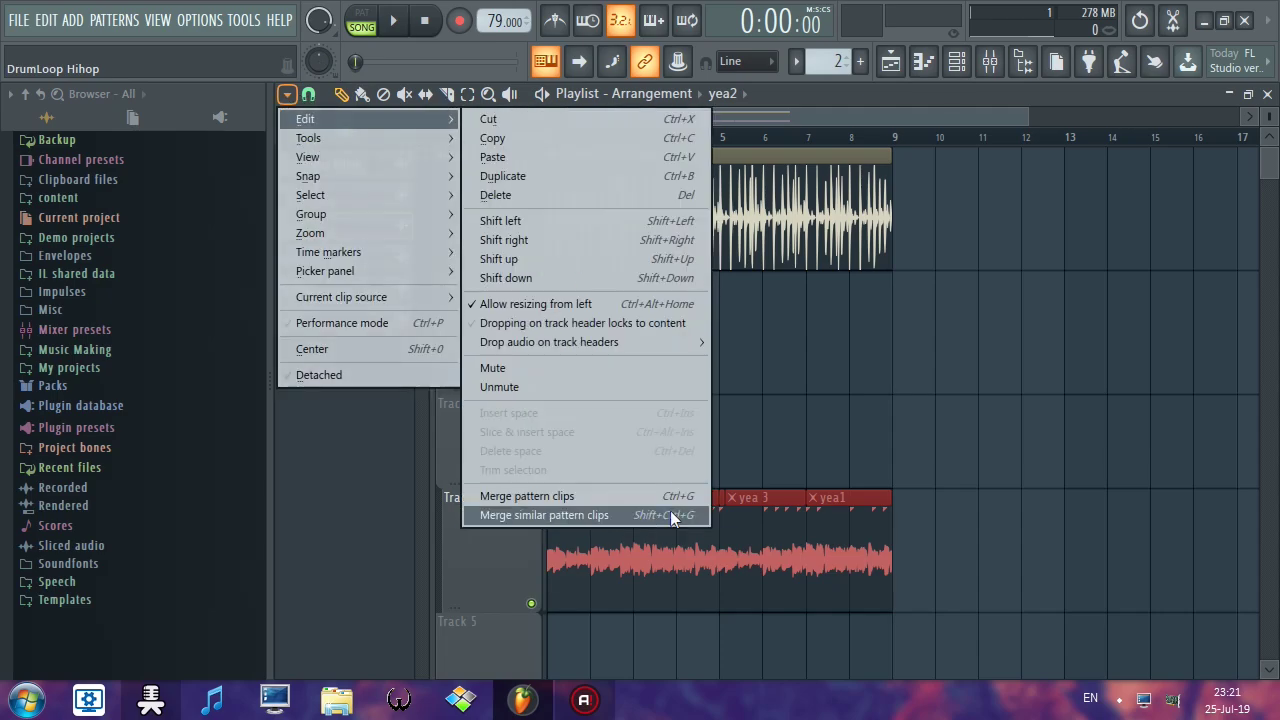
{"action": "left_click", "coordinate": [550, 387]}
{"action": "key", "text": "ctrl+z"}
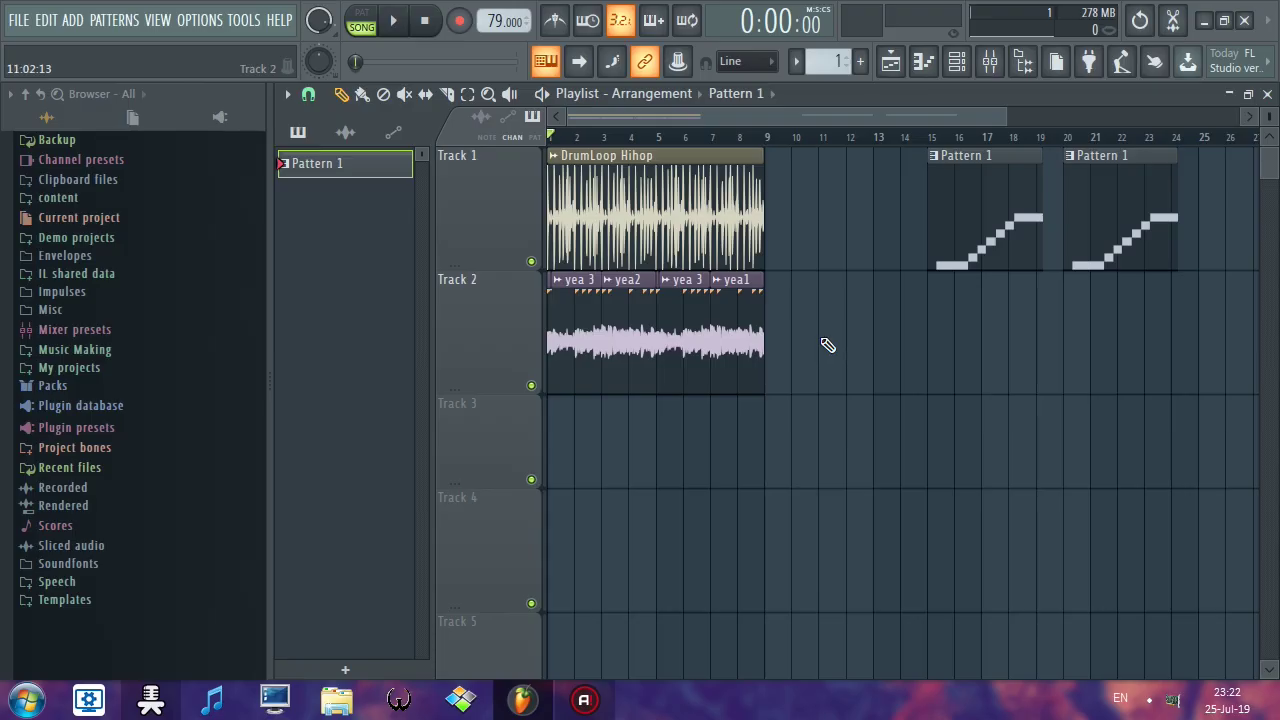
Step: Box-select and reselect the clips on Track 2
{"action": "left_click_drag", "start_coordinate": [863, 337], "coordinate": [491, 414]}
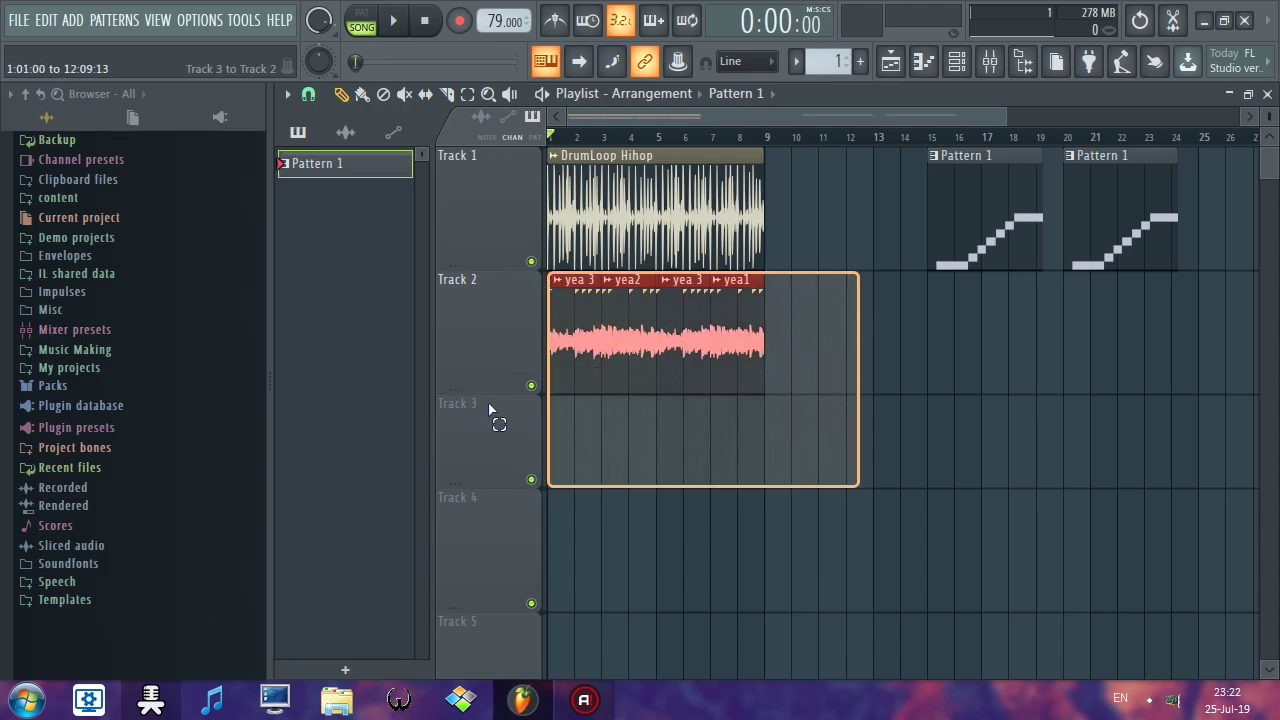
{"action": "left_click", "coordinate": [737, 377]}
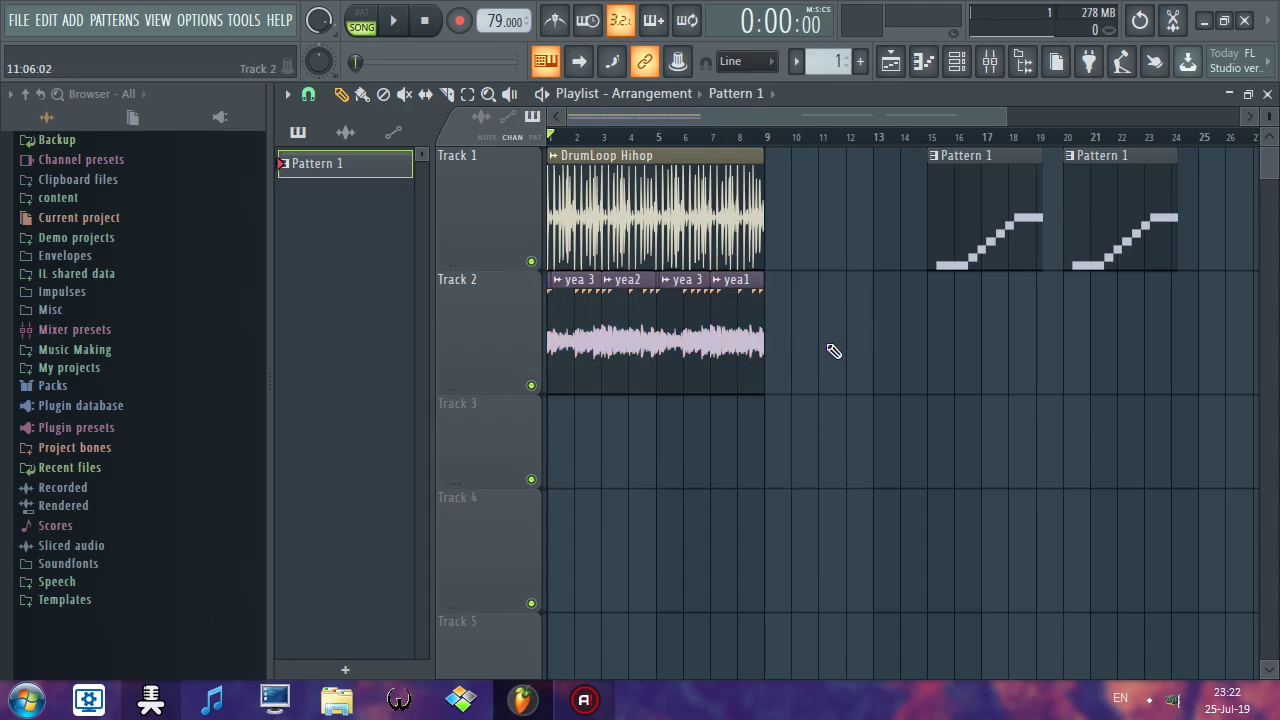
{"action": "left_click_drag", "start_coordinate": [866, 314], "coordinate": [804, 385]}
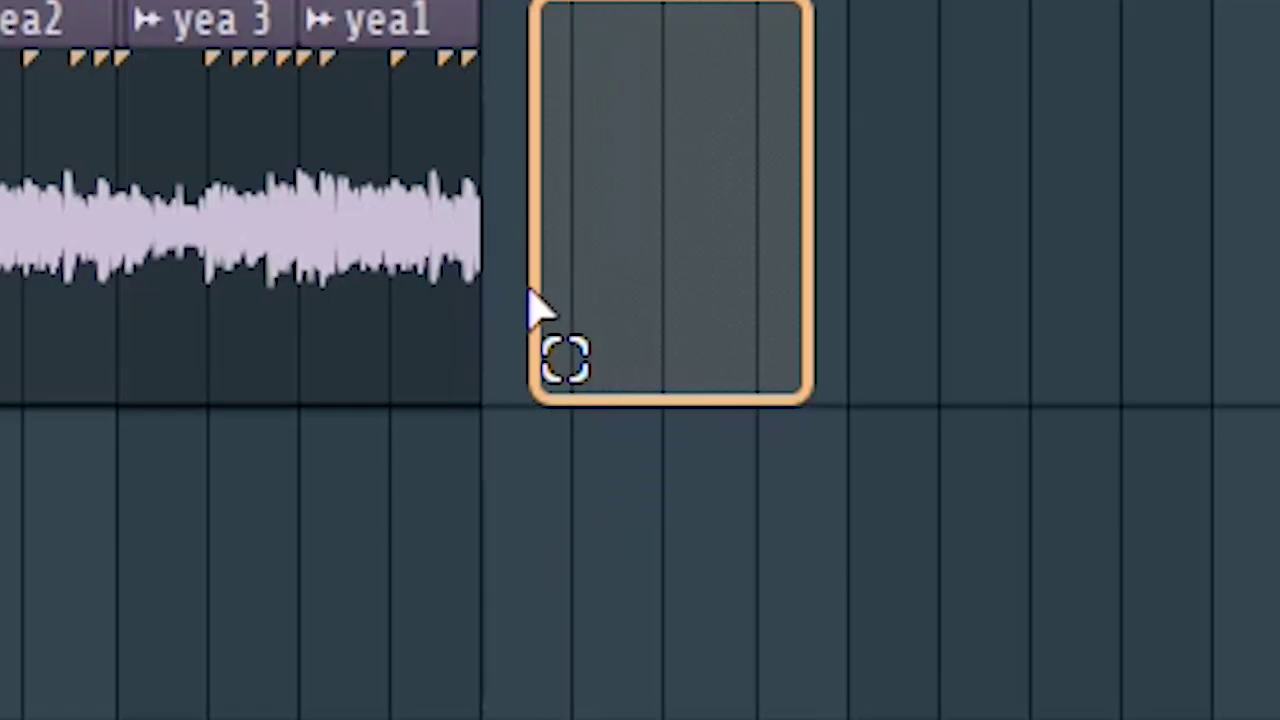
{"action": "left_click_drag", "start_coordinate": [804, 385], "coordinate": [626, 376]}
{"action": "left_click_drag", "start_coordinate": [10, 350], "coordinate": [540, 386]}
{"action": "left_click_drag", "start_coordinate": [857, 271], "coordinate": [586, 402]}
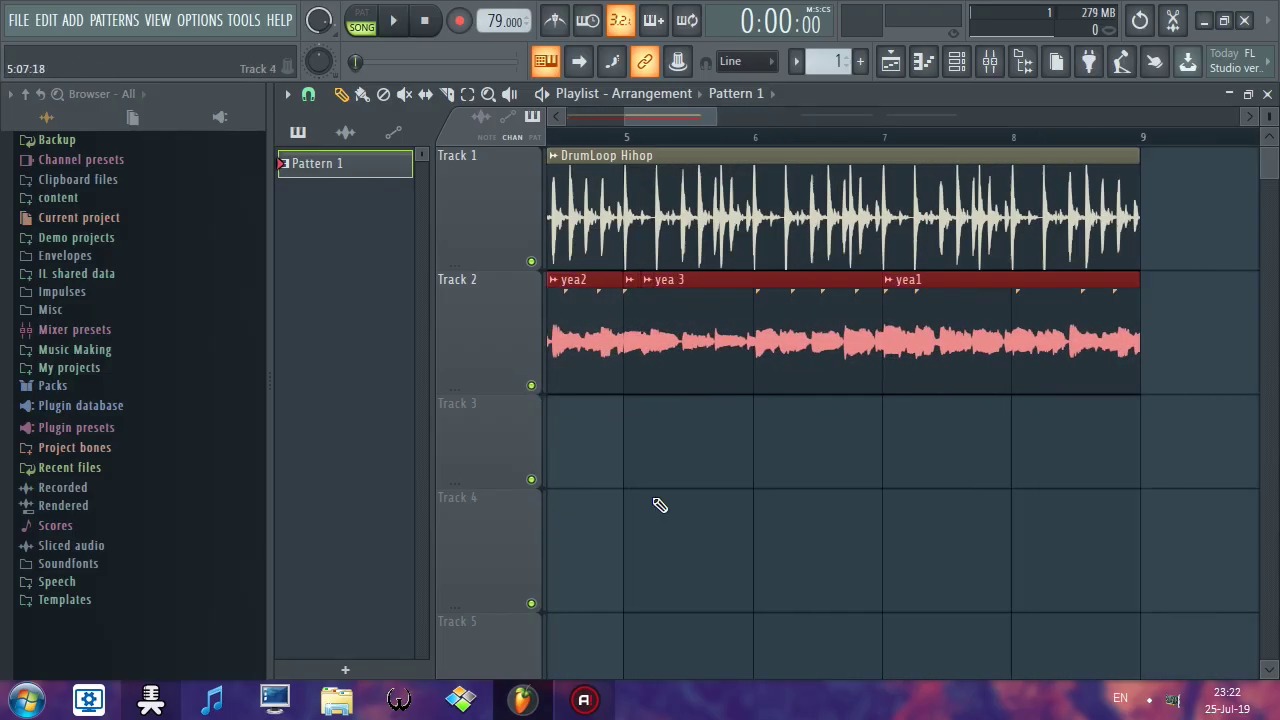
Step: Move the small ytyea5 clip down to Track 3 and delete it
{"action": "scroll", "coordinate": [657, 506], "scroll_direction": "up", "scroll_amount": 5, "text": "ctrl"}
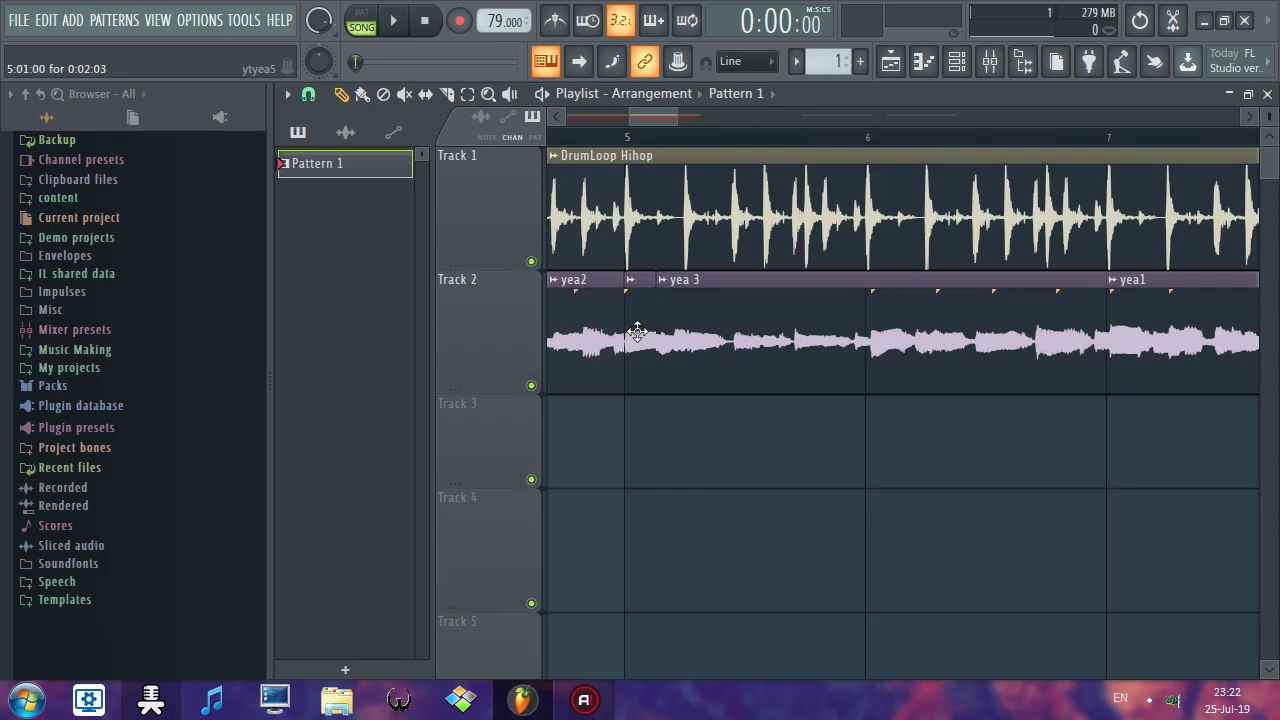
{"action": "left_click_drag", "start_coordinate": [634, 334], "coordinate": [637, 467]}
{"action": "scroll", "coordinate": [689, 486], "scroll_direction": "down", "scroll_amount": 2, "text": "ctrl"}
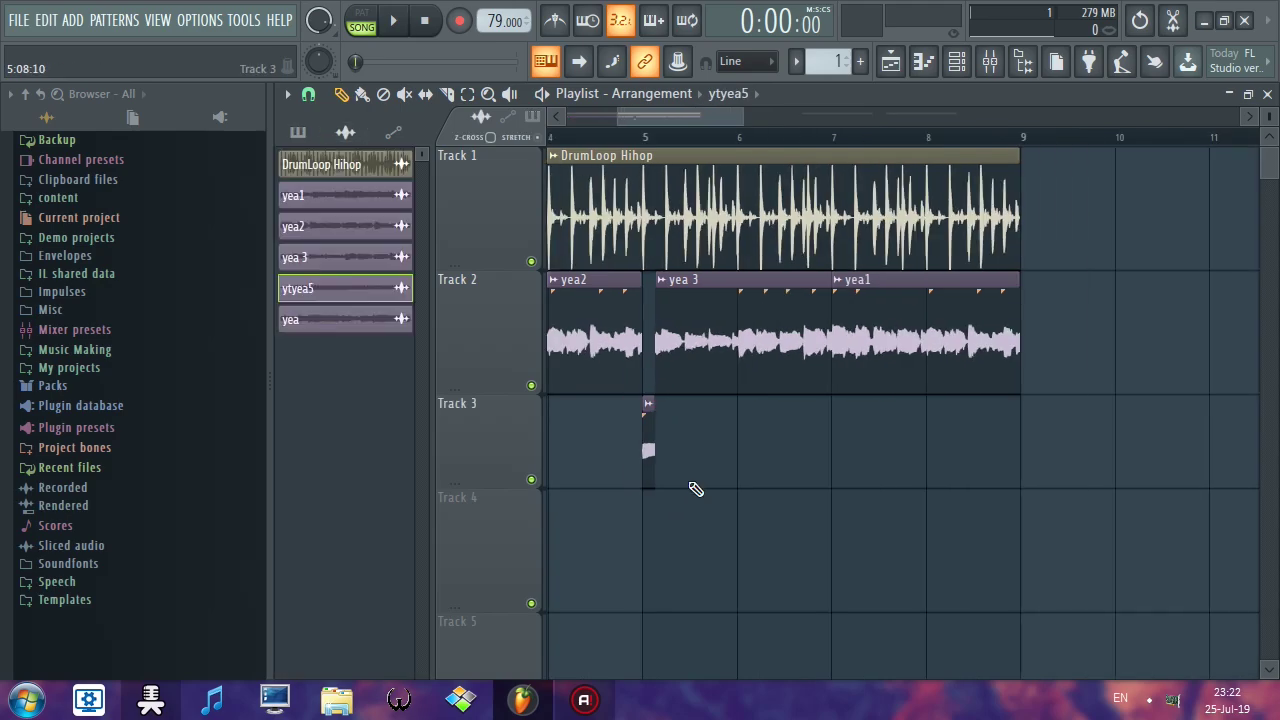
{"action": "scroll", "coordinate": [1044, 513], "scroll_direction": "down", "scroll_amount": 2, "text": "ctrl"}
{"action": "scroll", "coordinate": [1044, 513], "scroll_direction": "down", "scroll_amount": 1, "text": "ctrl"}
{"action": "right_click", "coordinate": [929, 450]}
{"action": "scroll", "coordinate": [814, 486], "scroll_direction": "down", "scroll_amount": 2, "text": "ctrl"}
{"action": "scroll", "coordinate": [795, 405], "scroll_direction": "down", "scroll_amount": 2, "text": "ctrl"}
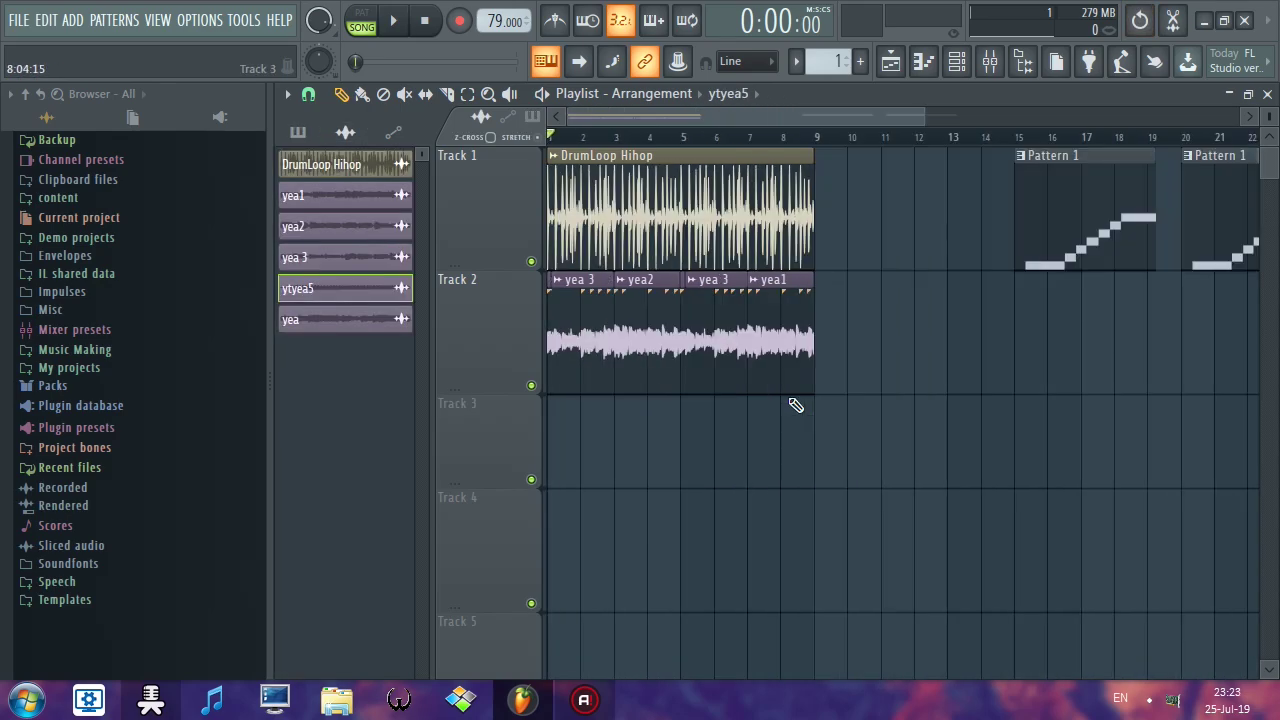
Step: Box-select all four remaining clips on Track 2, including yea1 and yea 3
{"action": "left_click", "coordinate": [790, 338]}
{"action": "left_click", "coordinate": [709, 326]}
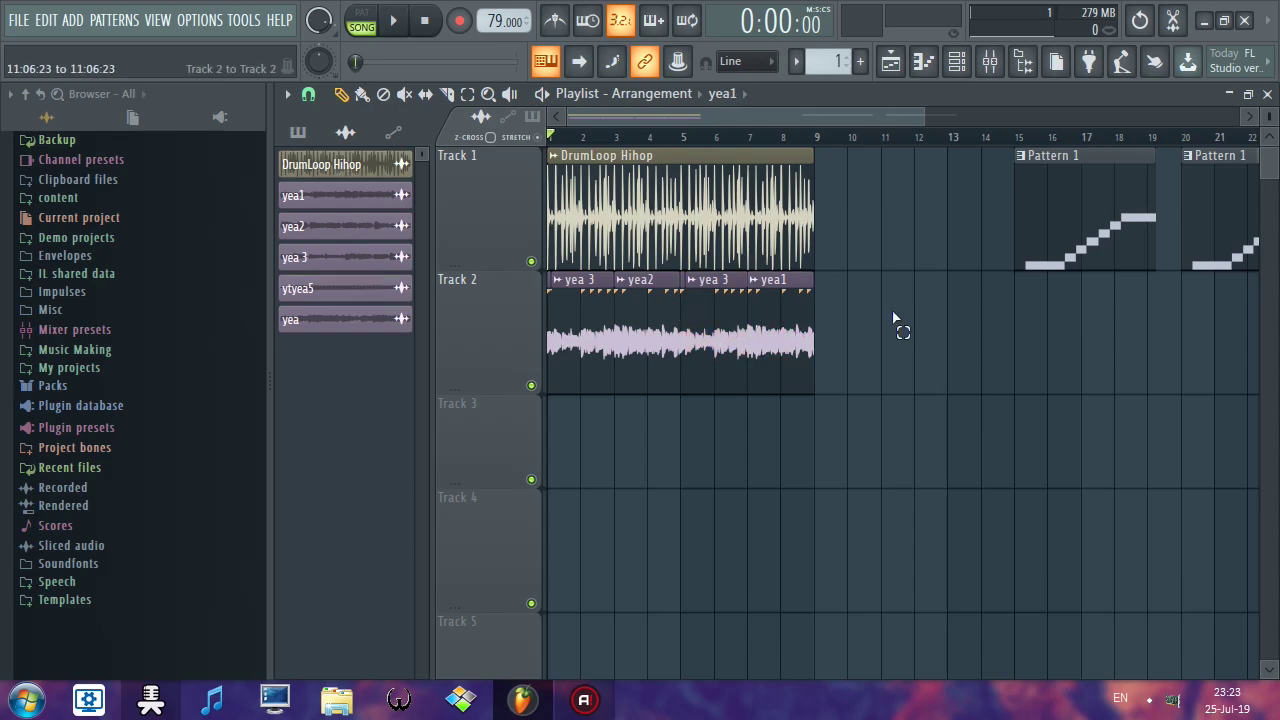
{"action": "left_click_drag", "start_coordinate": [900, 330], "coordinate": [506, 423]}
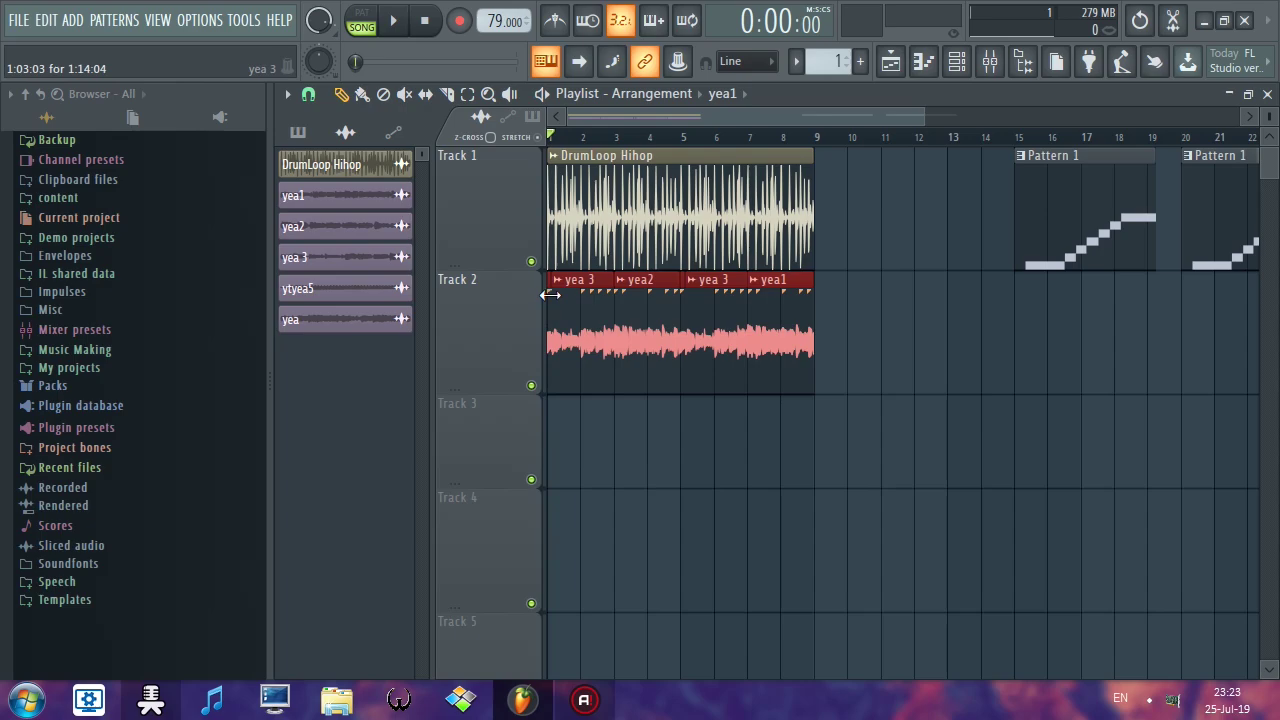
{"action": "scroll", "coordinate": [575, 362], "scroll_direction": "up", "scroll_amount": 1, "text": "ctrl"}
{"action": "scroll", "coordinate": [575, 362], "scroll_direction": "down", "scroll_amount": 3, "text": "ctrl"}
Step: Play and stop the arrangement, then open Track 2's options to consolidate it
{"action": "key", "text": "space"}
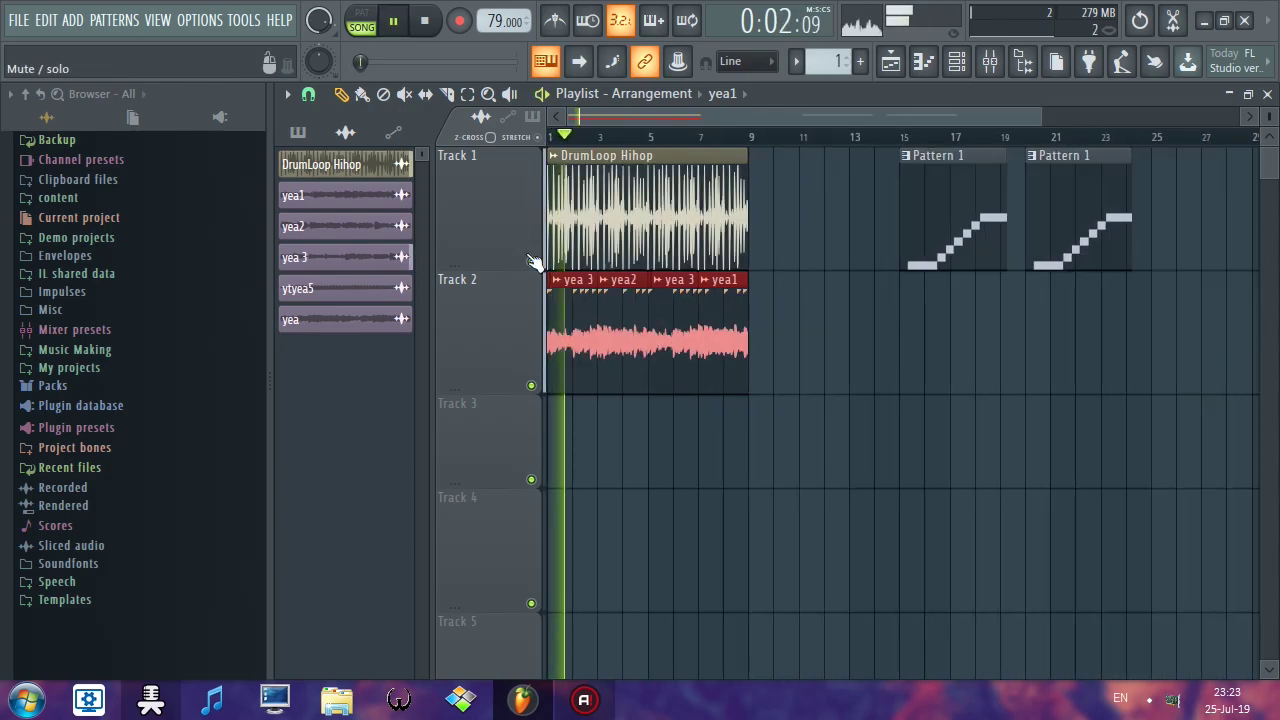
{"action": "key", "text": "space"}
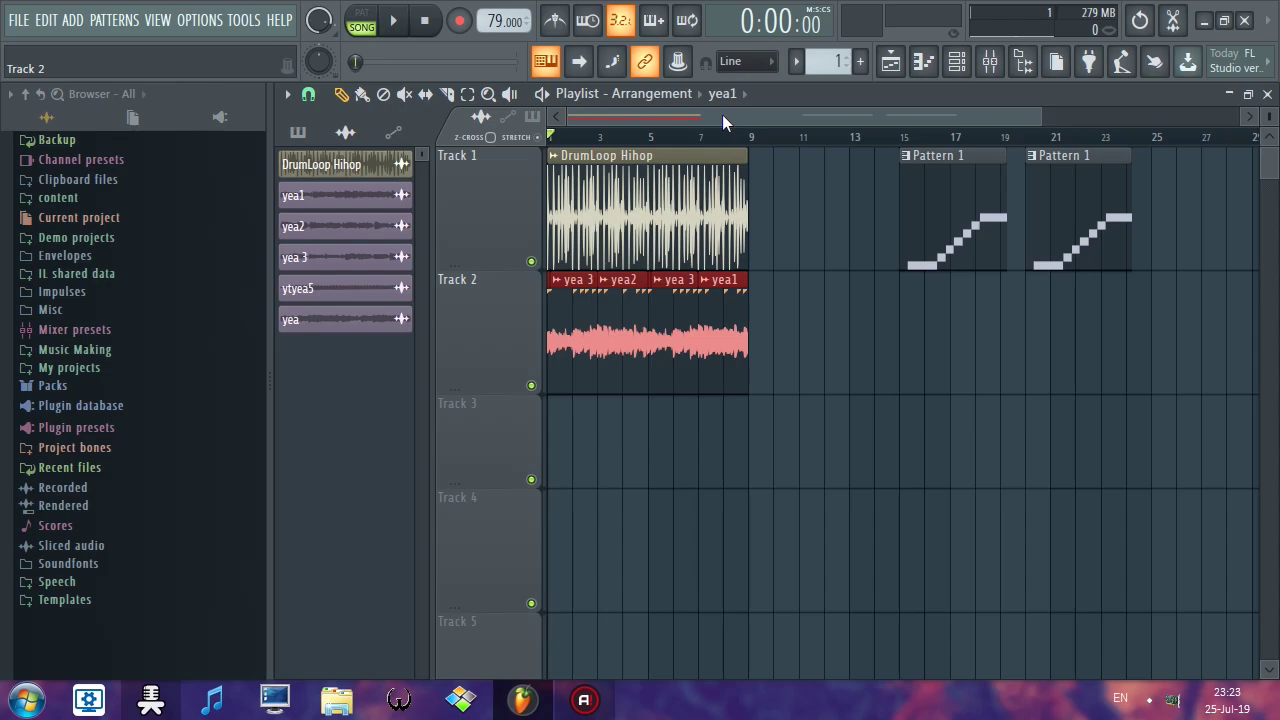
{"action": "right_click", "coordinate": [482, 309]}
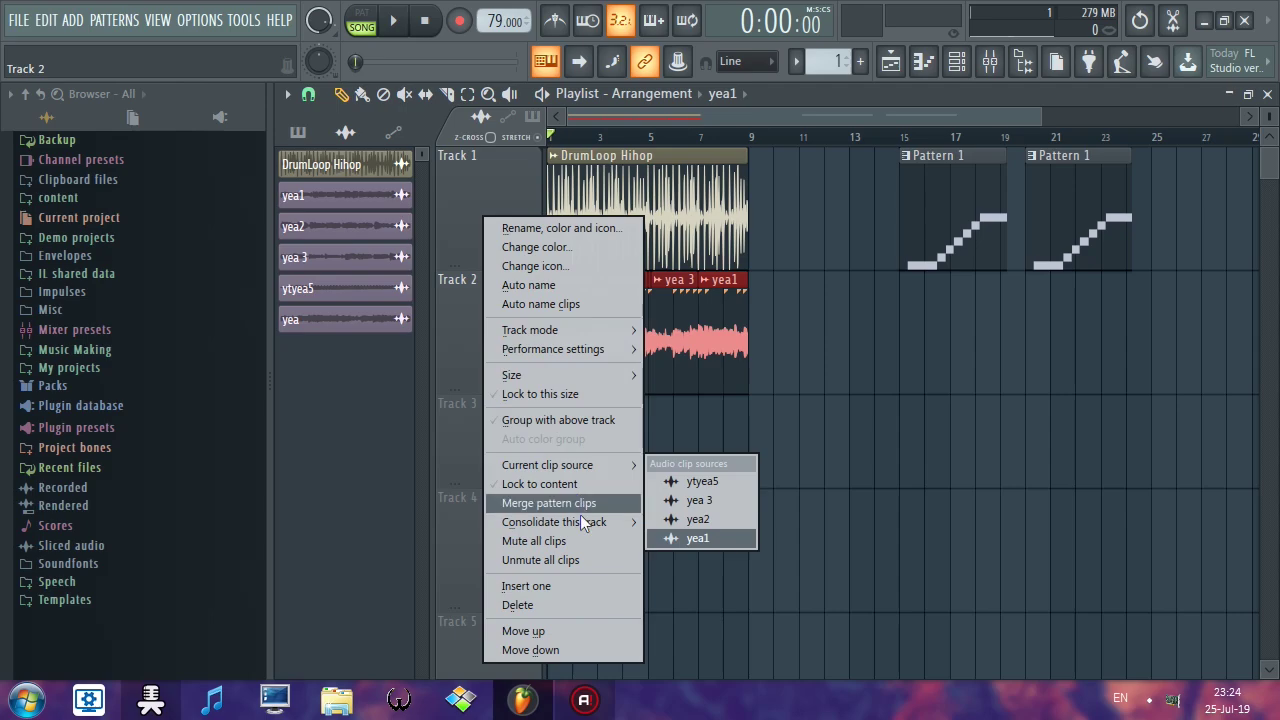
{"action": "mouse_move", "coordinate": [554, 522]}
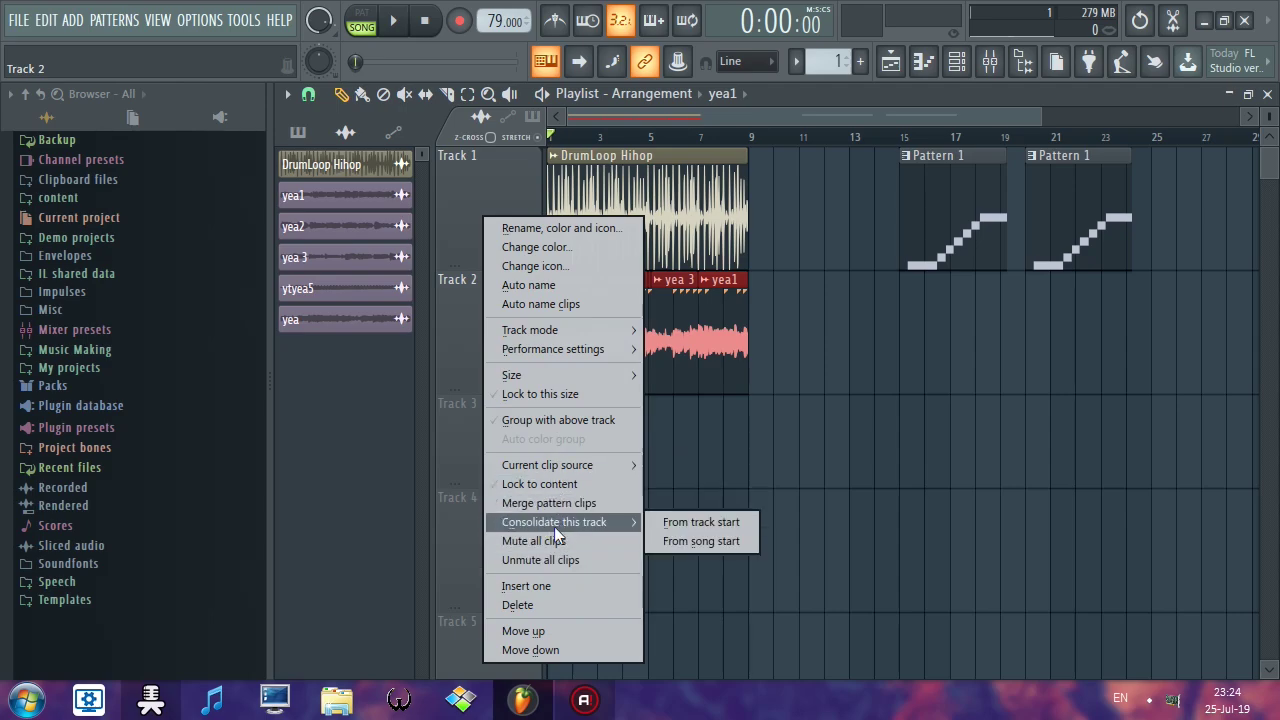
Step: Shift the clip group to bar 6, add yea1 near bar 3, and consolidate with Ctrl+Alt+C
{"action": "left_click", "coordinate": [730, 113]}
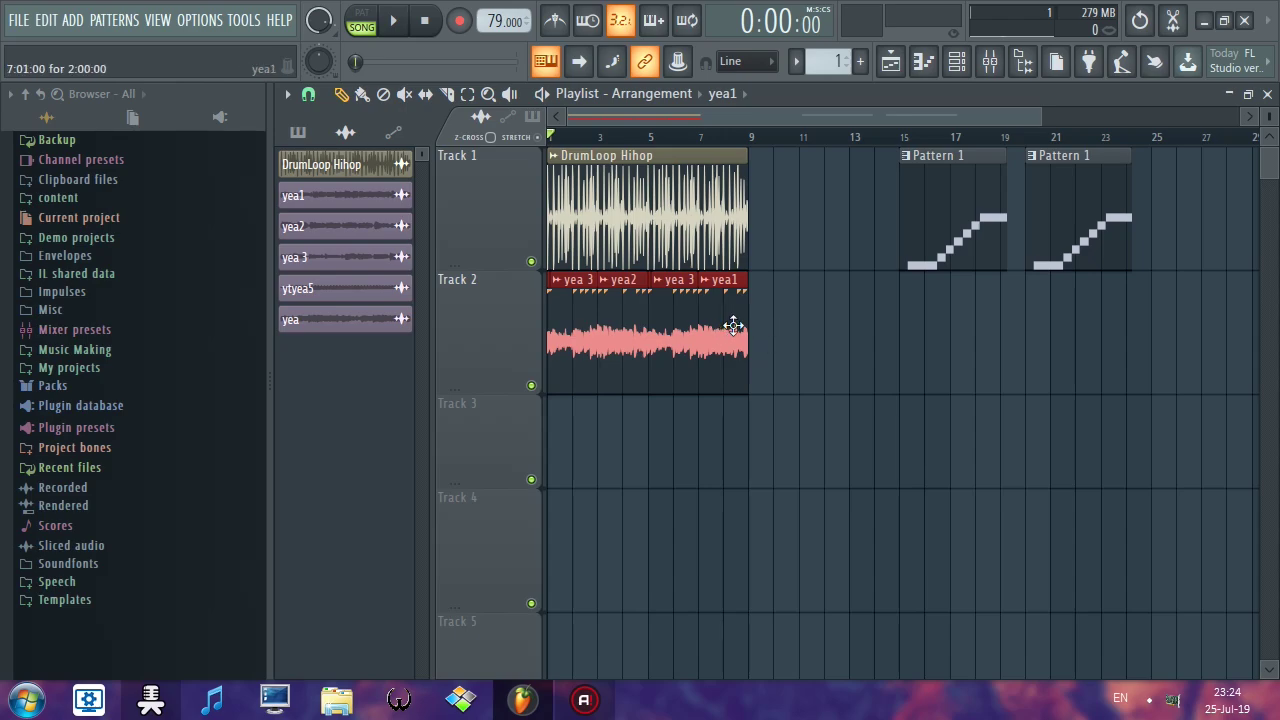
{"action": "left_click_drag", "start_coordinate": [737, 323], "coordinate": [863, 323]}
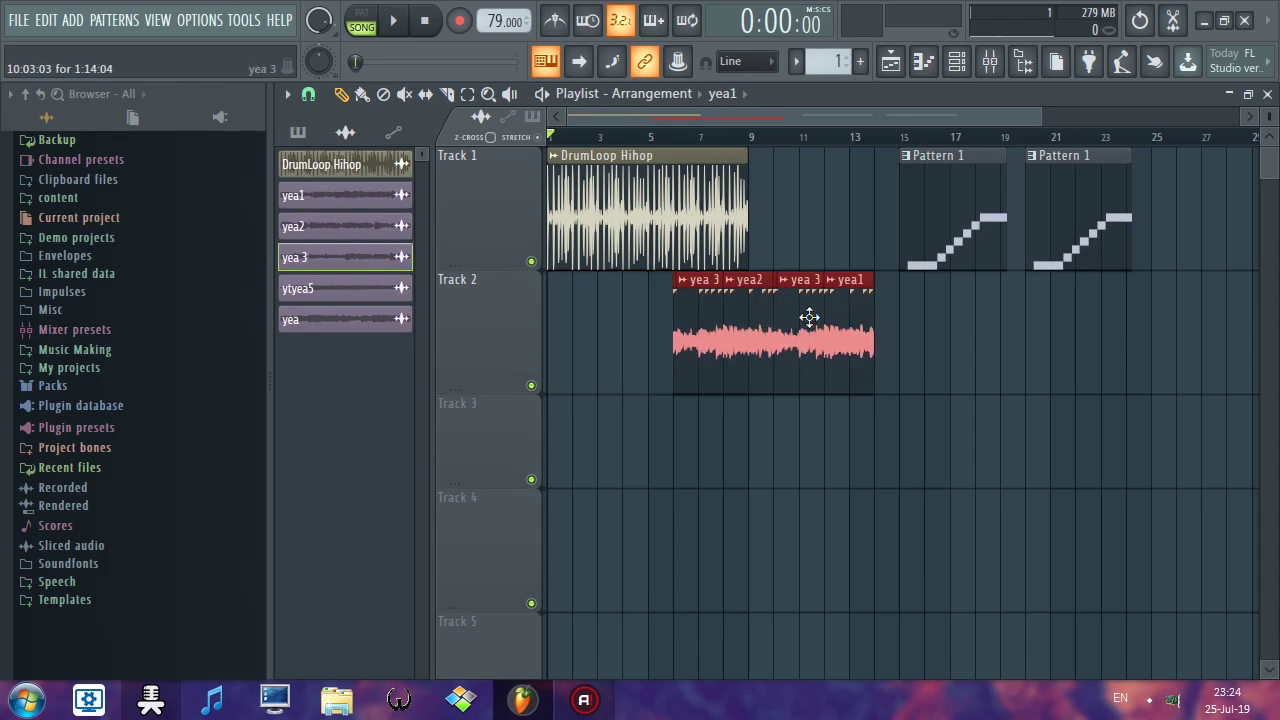
{"action": "left_click", "coordinate": [598, 330]}
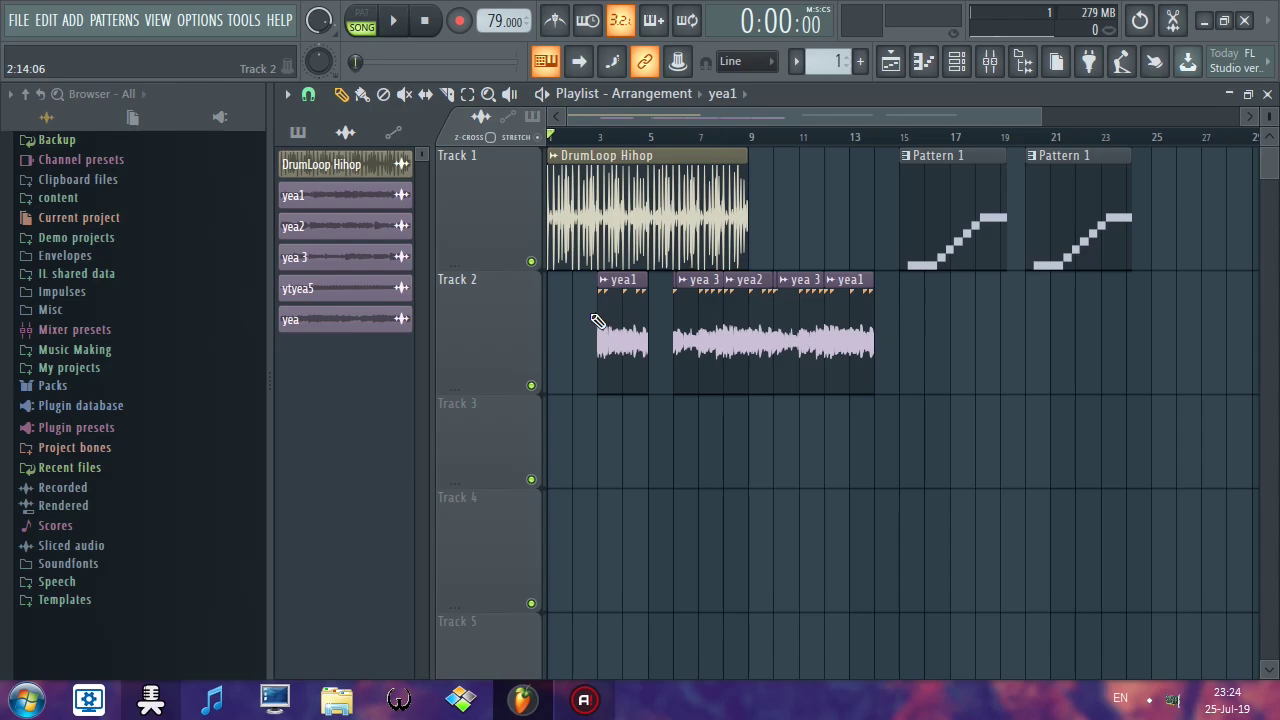
{"action": "left_click_drag", "start_coordinate": [925, 370], "coordinate": [672, 385]}
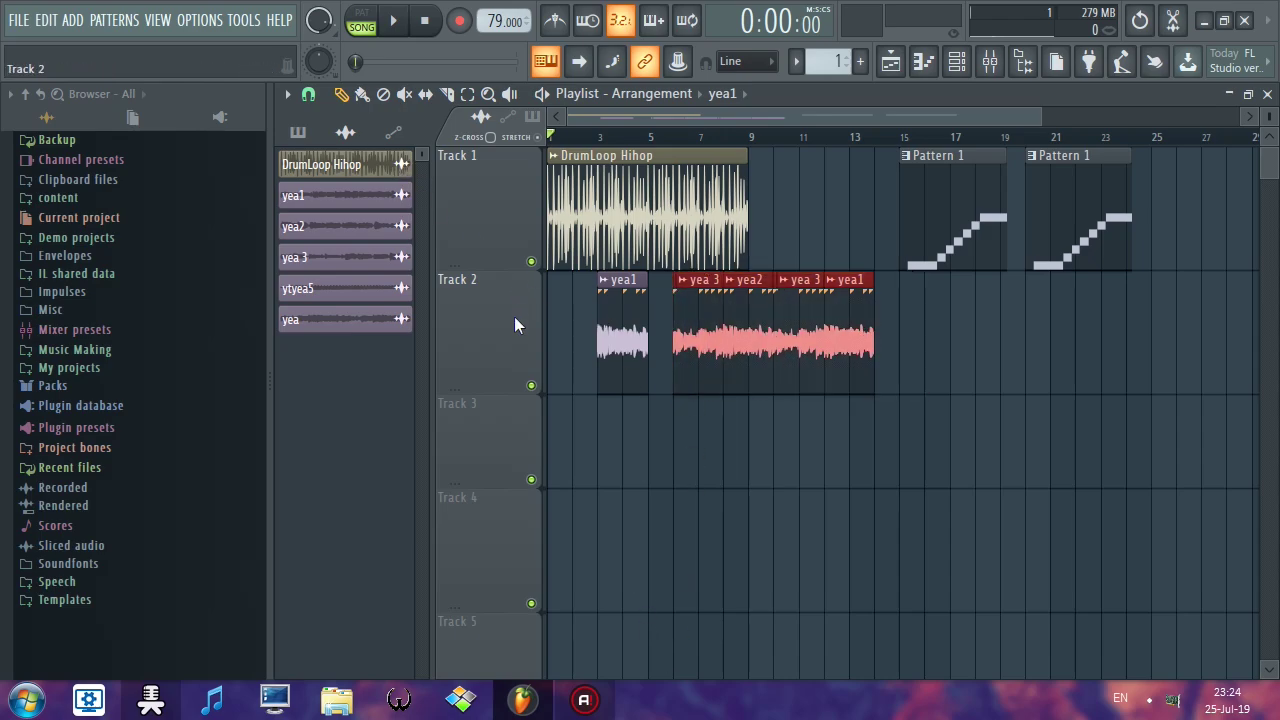
{"action": "key", "text": "ctrl+alt+c"}
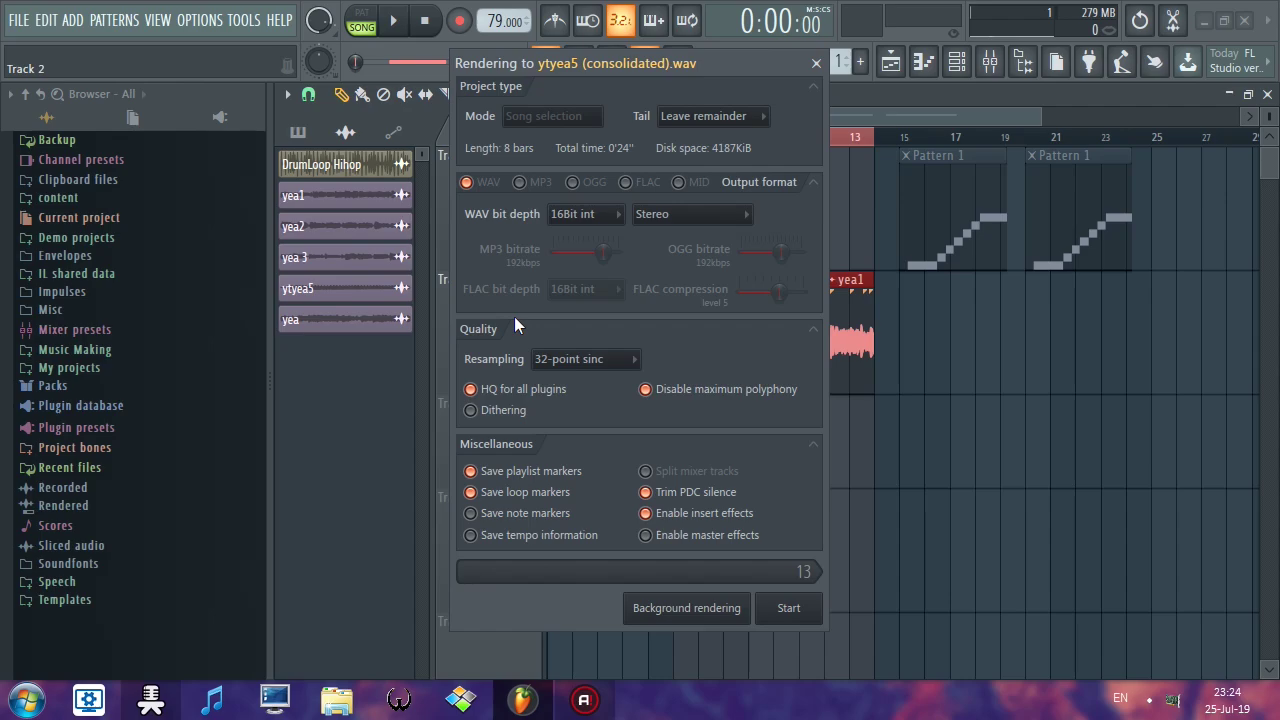
Step: Render the four clips into one ytyea5 (consolidated) WAV clip on Track 2
{"action": "left_click_drag", "start_coordinate": [503, 63], "coordinate": [545, 78]}
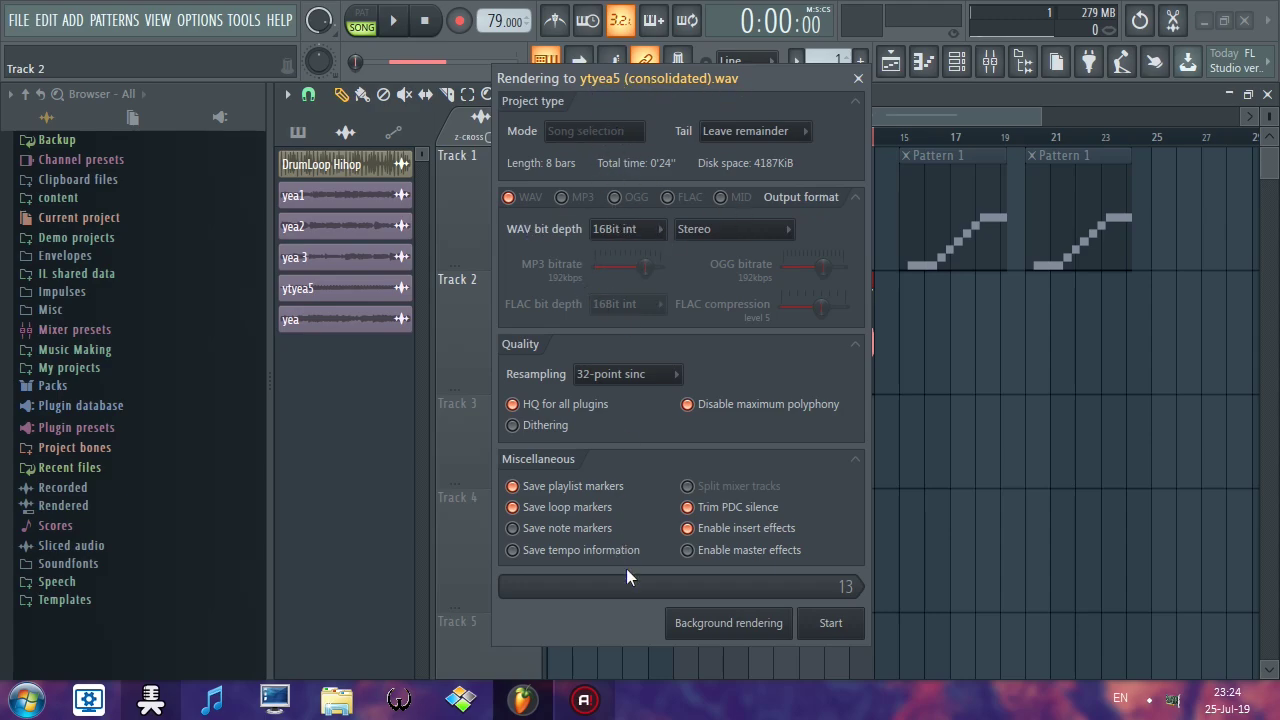
{"action": "left_click", "coordinate": [835, 624]}
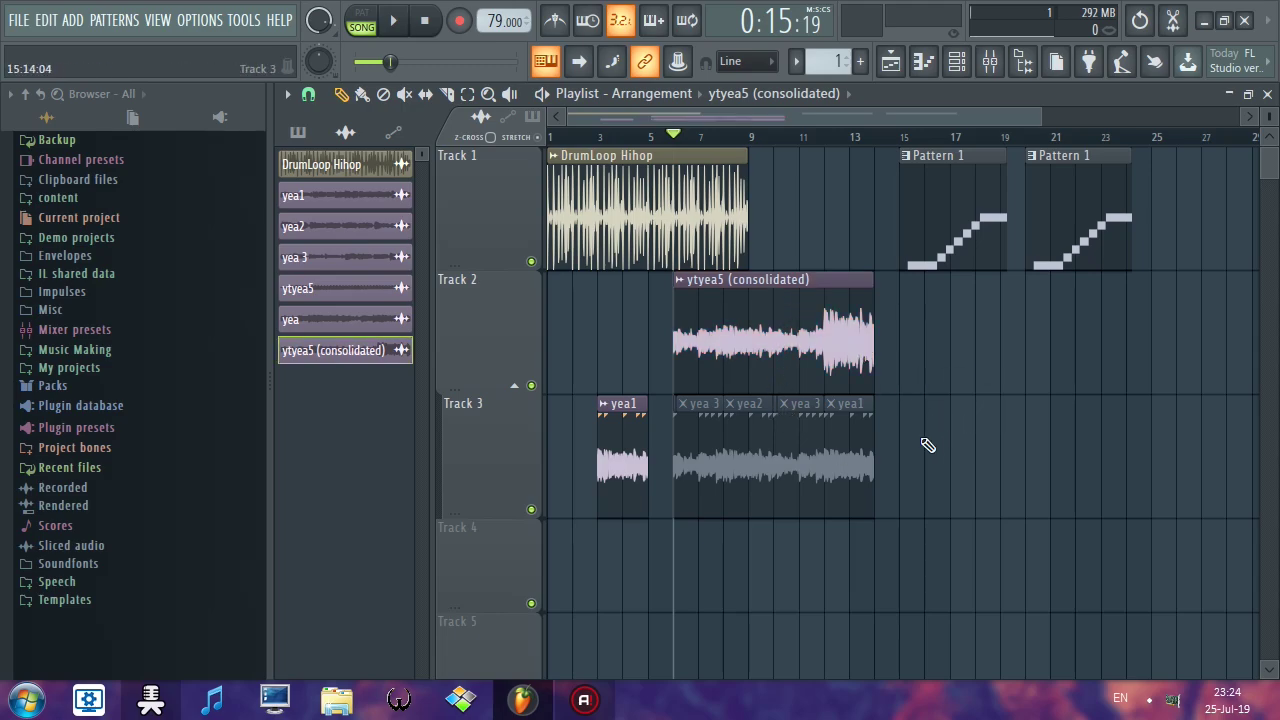
{"action": "left_click", "coordinate": [573, 137]}
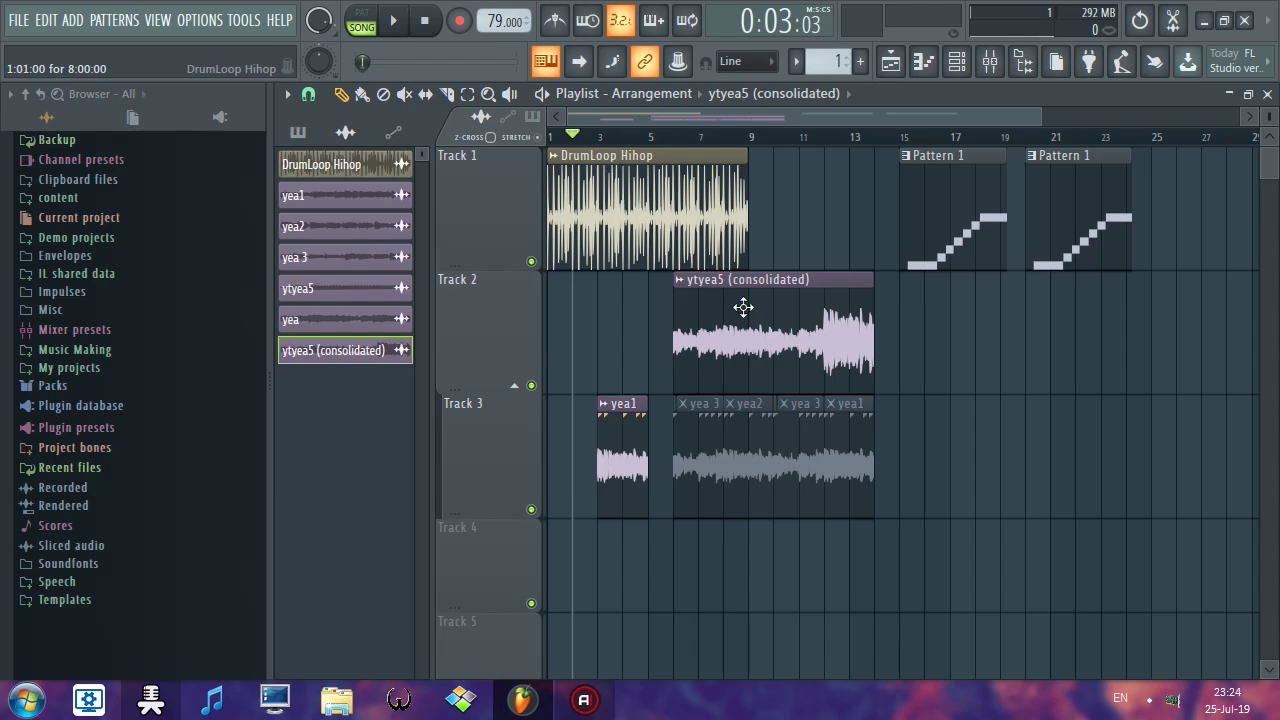
{"action": "left_click_drag", "start_coordinate": [914, 500], "coordinate": [673, 475]}
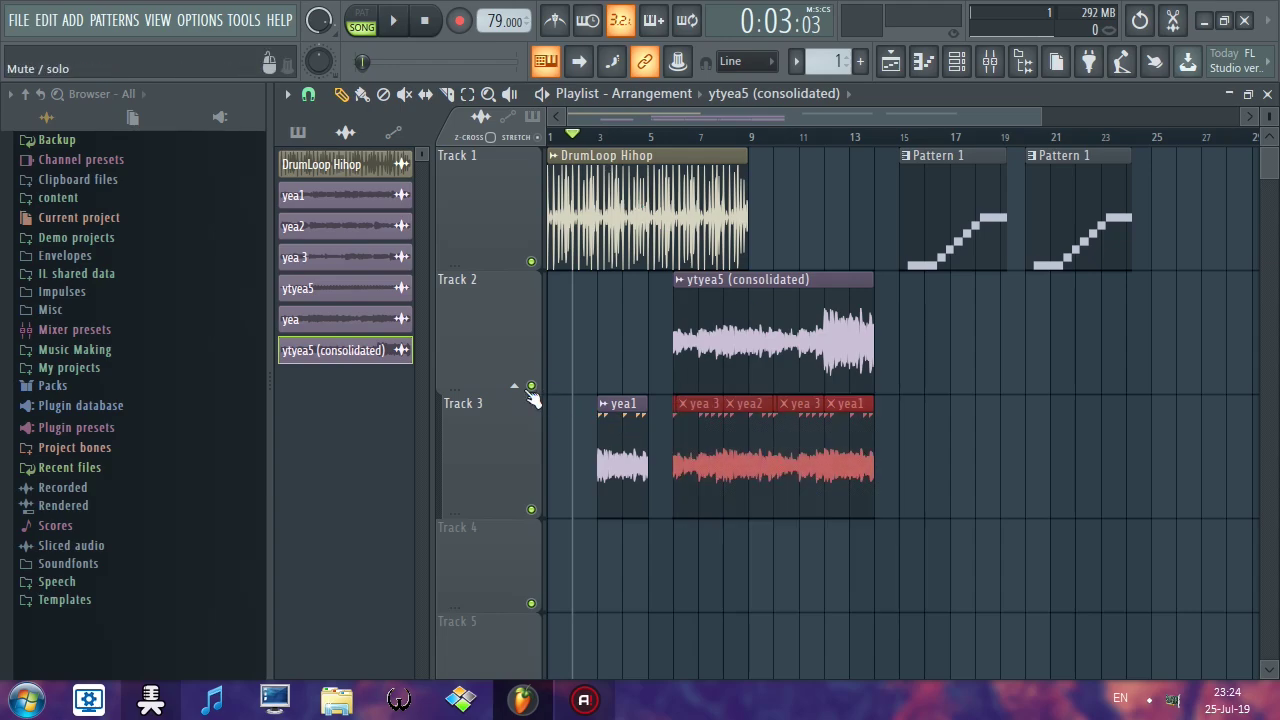
{"action": "left_click", "coordinate": [517, 389]}
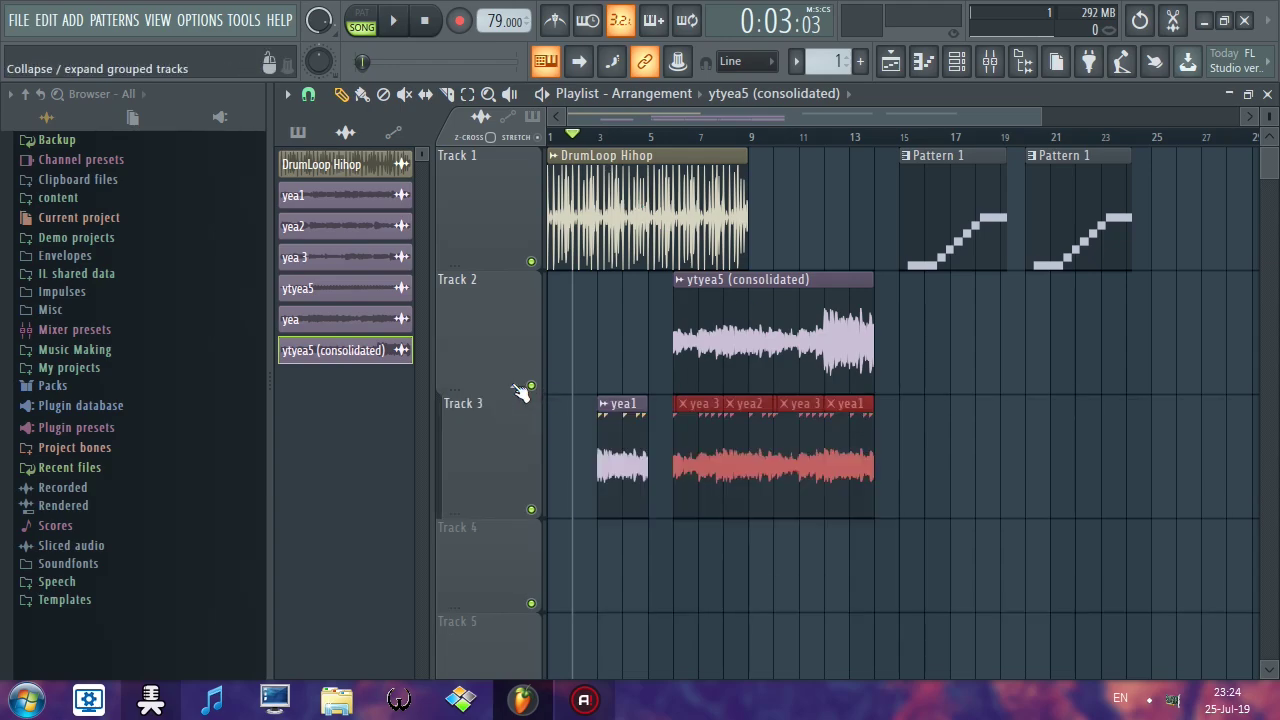
{"action": "left_click", "coordinate": [517, 389]}
{"action": "left_click", "coordinate": [519, 390]}
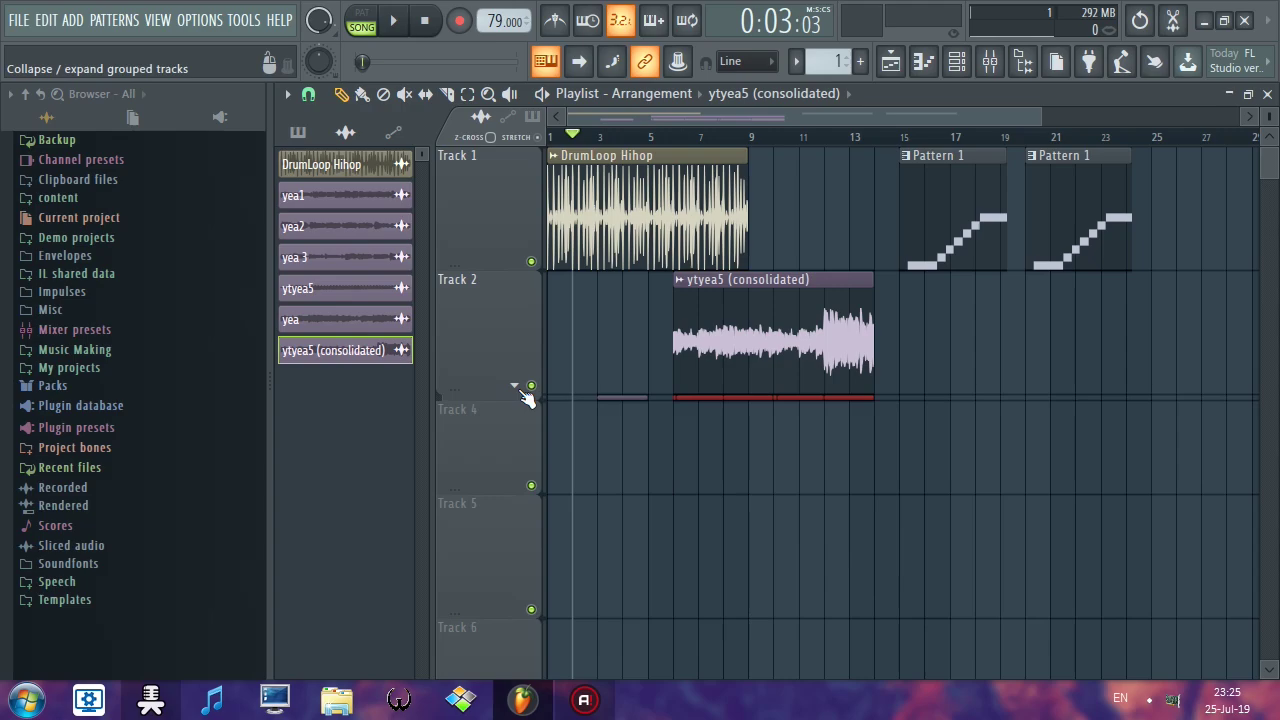
{"action": "left_click", "coordinate": [517, 389]}
{"action": "left_click", "coordinate": [517, 389]}
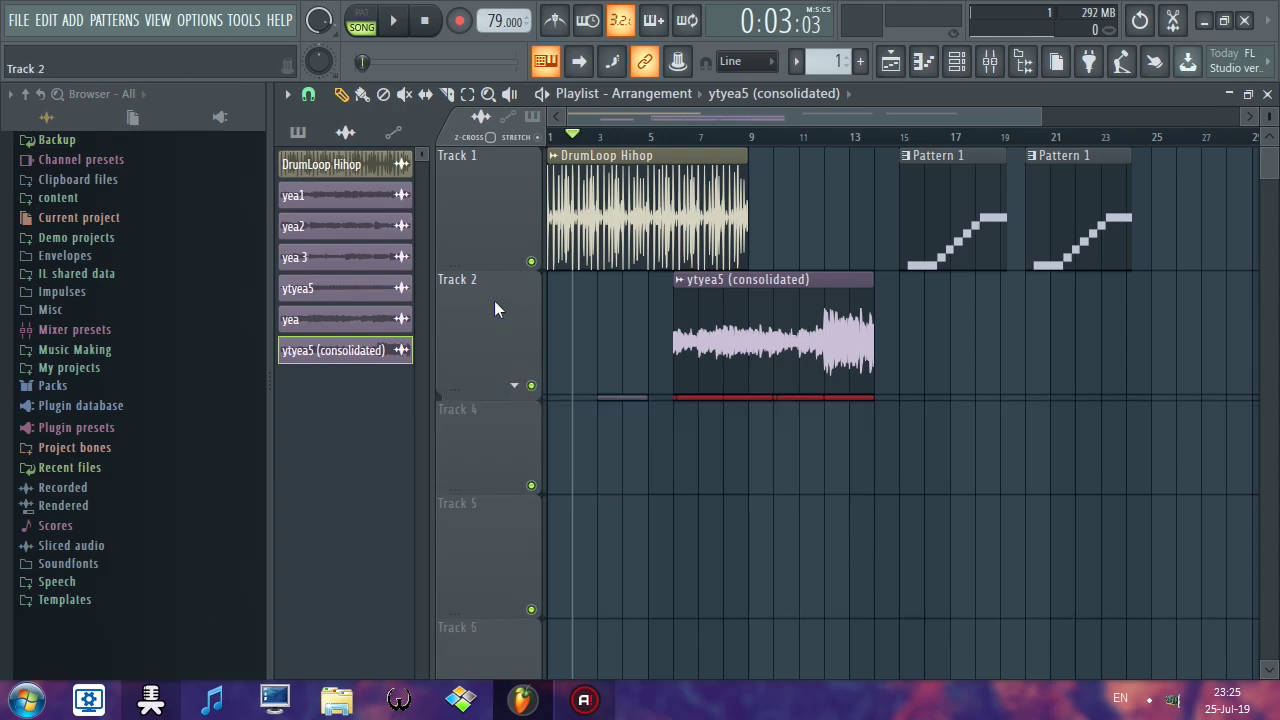
{"action": "left_click", "coordinate": [515, 386]}
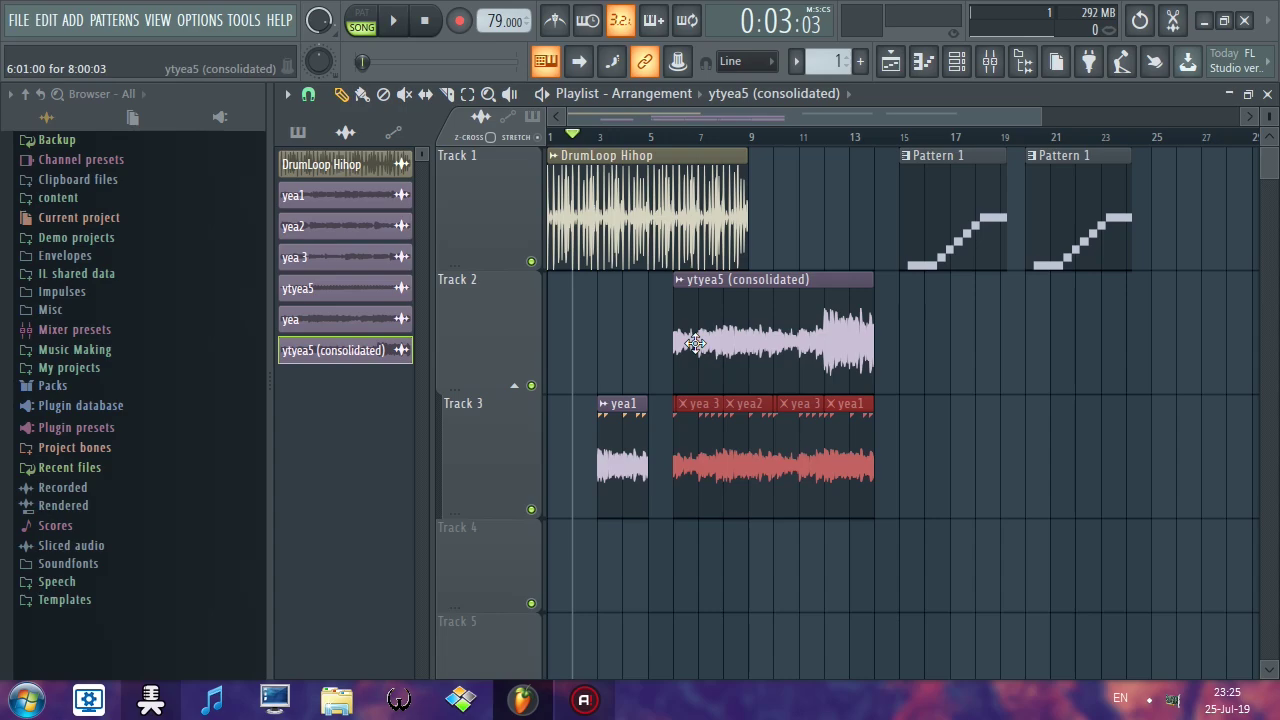
{"action": "left_click_drag", "start_coordinate": [945, 451], "coordinate": [662, 484]}
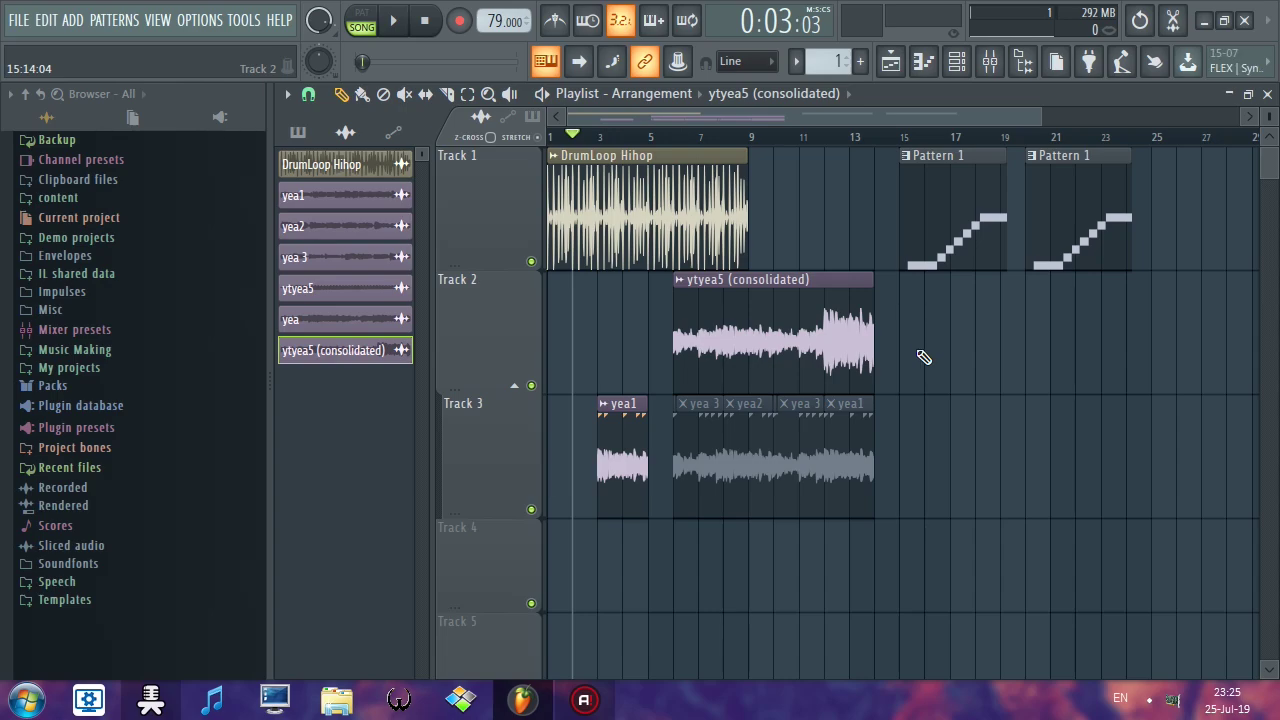
Step: Unmute Track 3's four split clips and move the ytyea5 (consolidated) clip to bar 1
{"action": "left_click_drag", "start_coordinate": [600, 363], "coordinate": [632, 545]}
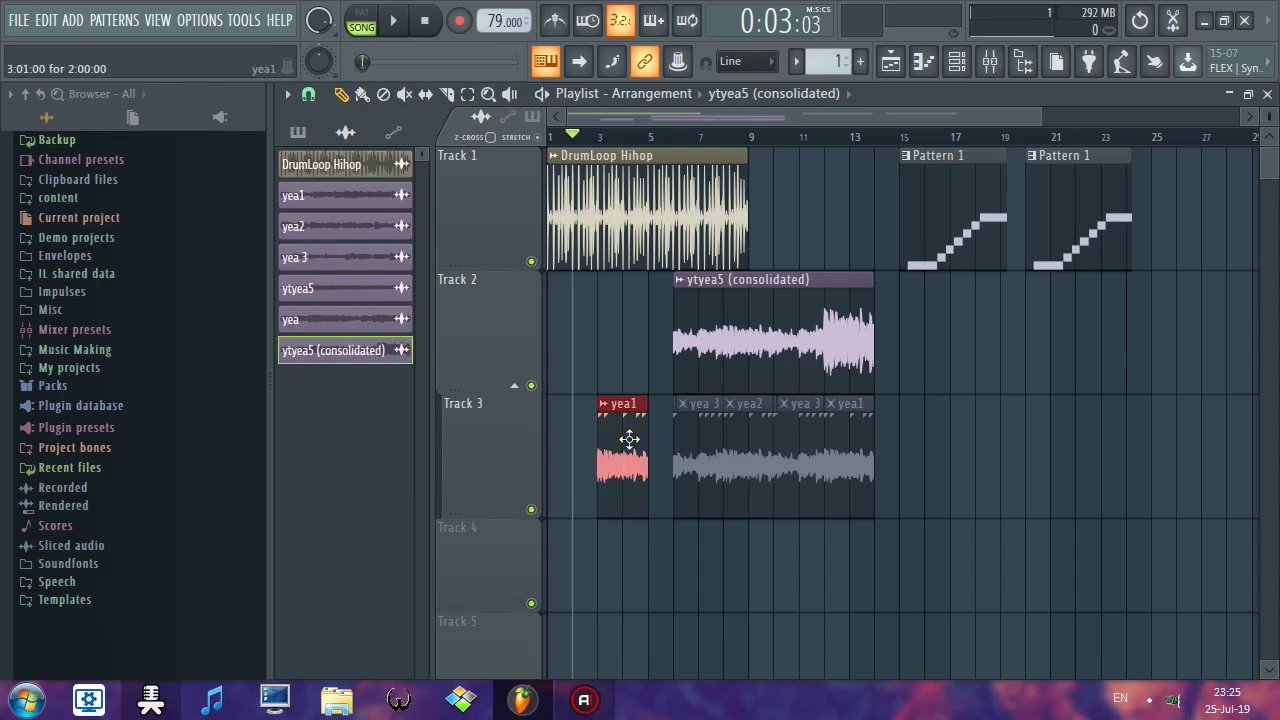
{"action": "left_click", "coordinate": [620, 360]}
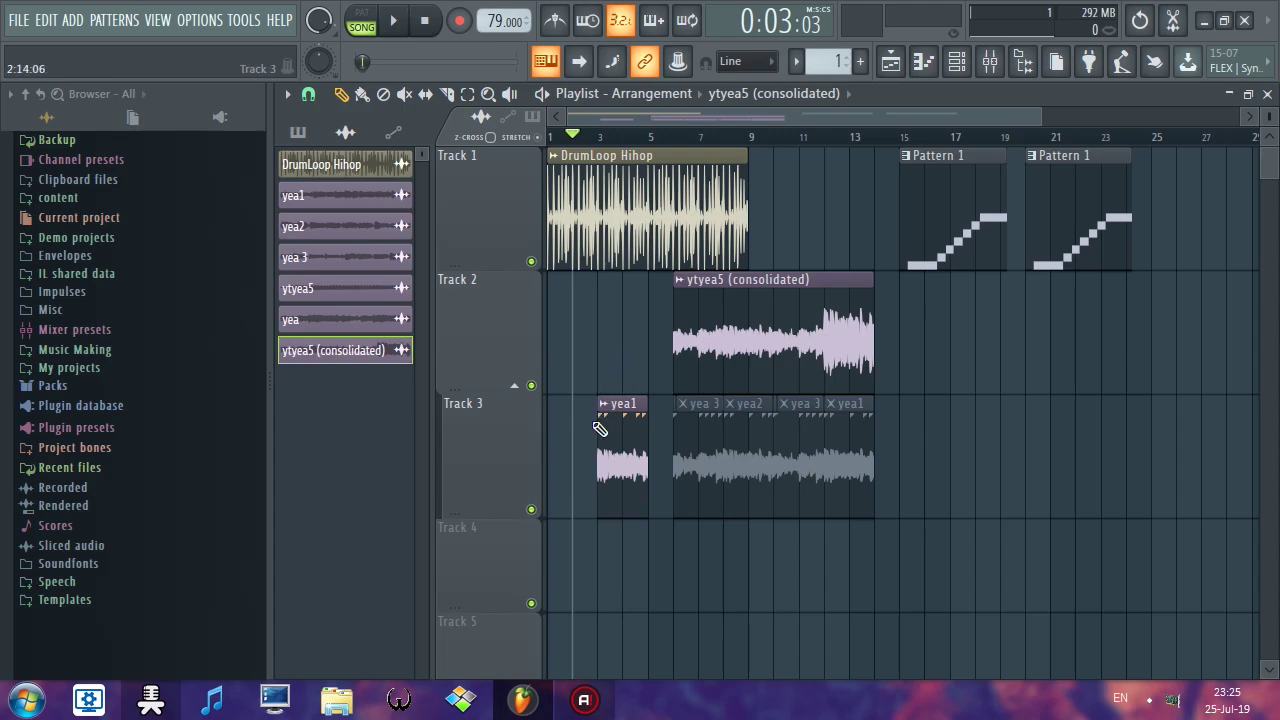
{"action": "mouse_move", "coordinate": [903, 446]}
{"action": "left_mouse_down"}
{"action": "mouse_move", "coordinate": [882, 483]}
{"action": "mouse_move", "coordinate": [954, 514]}
{"action": "mouse_move", "coordinate": [674, 528]}
{"action": "mouse_move", "coordinate": [982, 446]}
{"action": "left_mouse_up"}
{"action": "left_click_drag", "start_coordinate": [931, 396], "coordinate": [673, 508]}
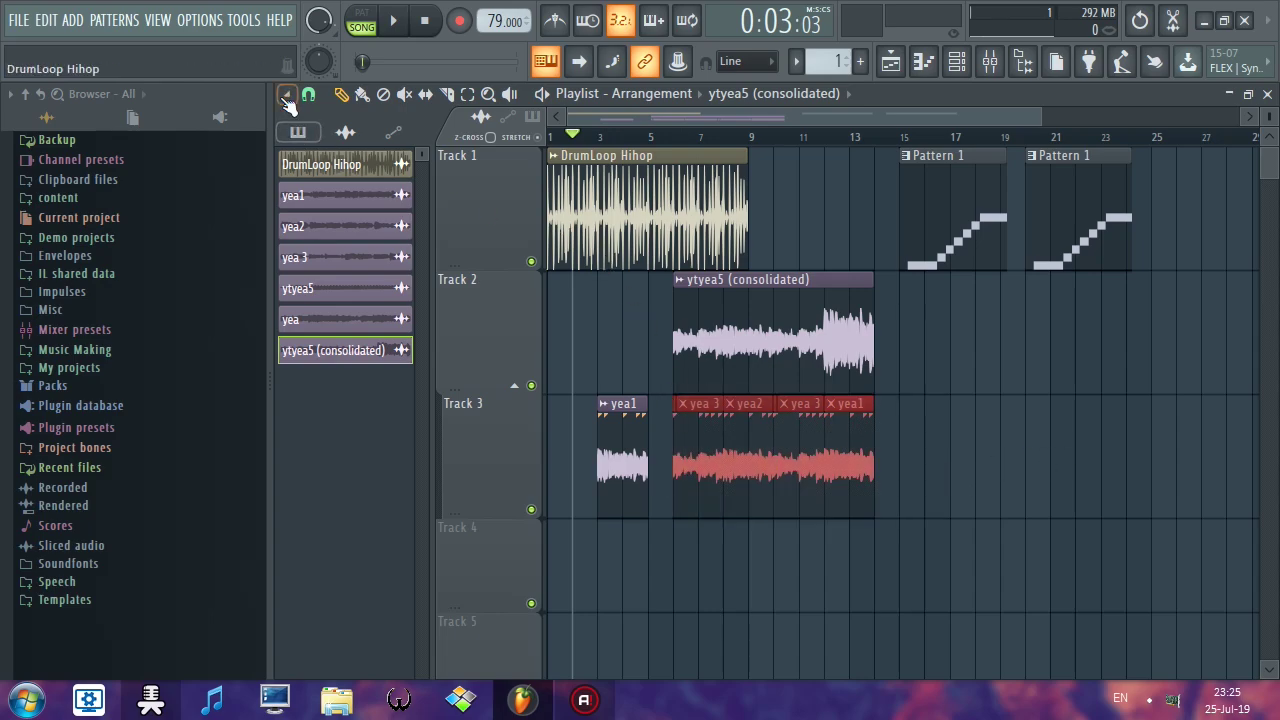
{"action": "left_click", "coordinate": [287, 95]}
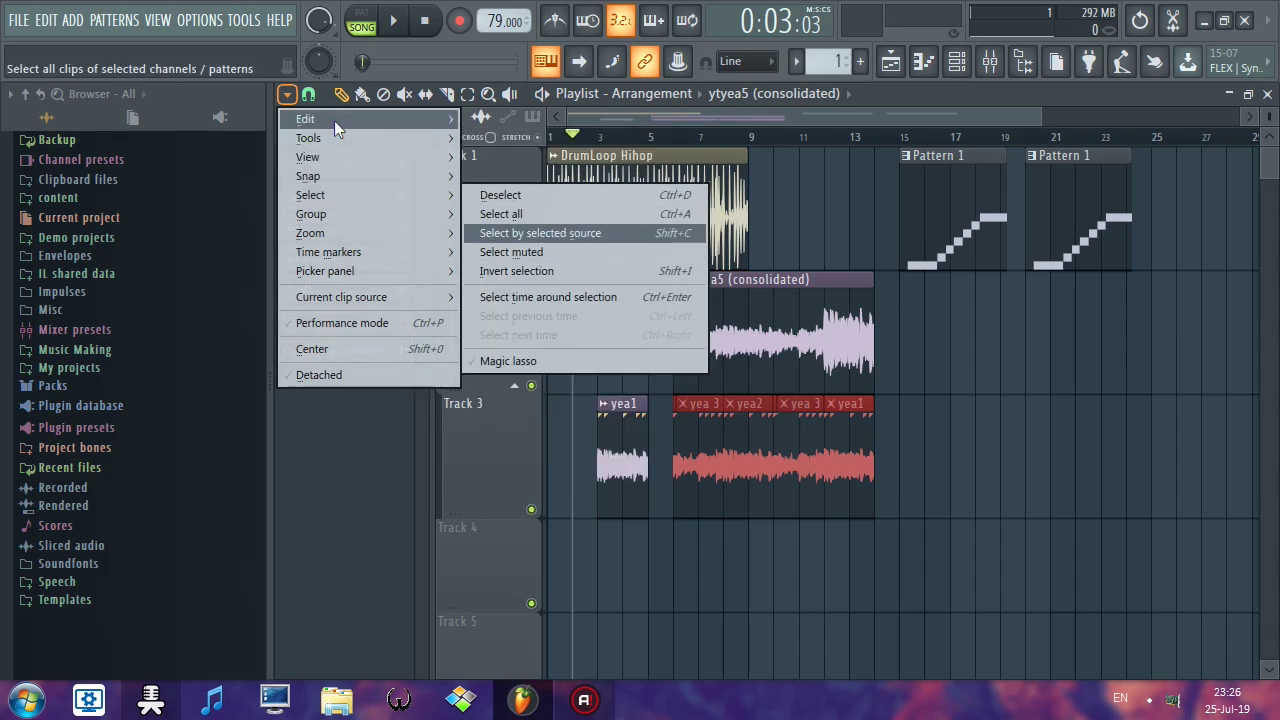
{"action": "mouse_move", "coordinate": [305, 119]}
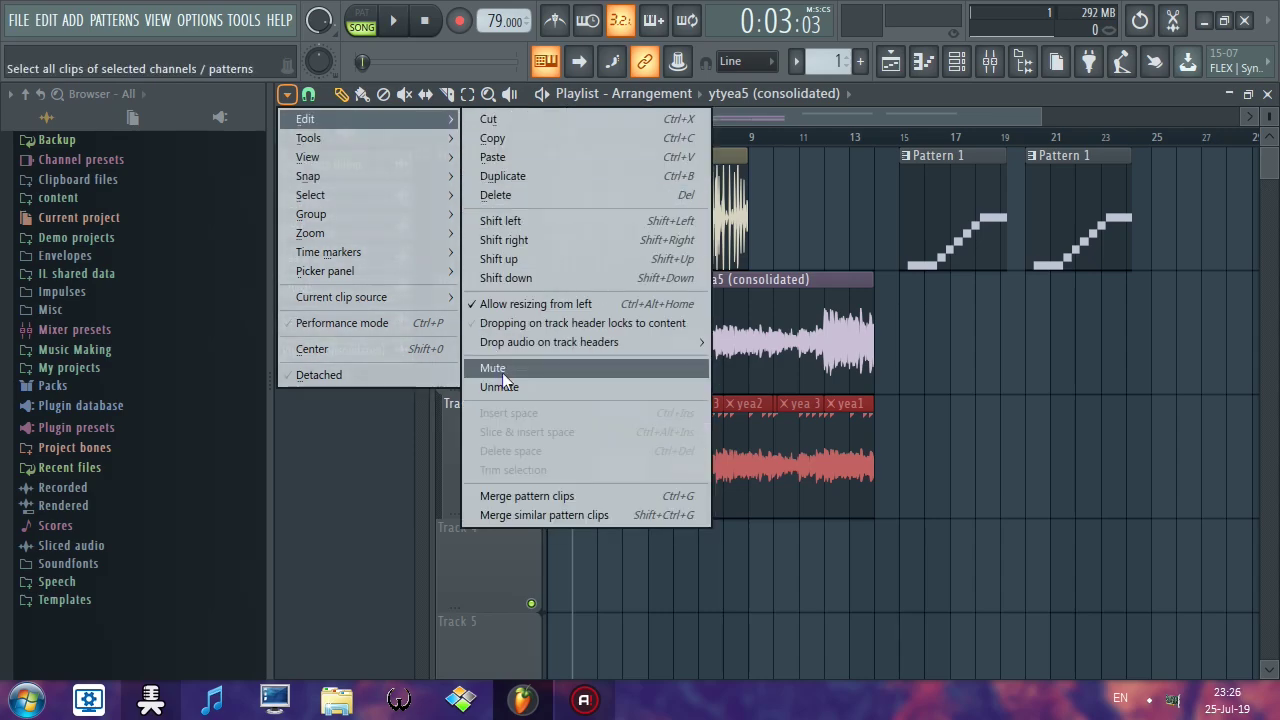
{"action": "left_click", "coordinate": [505, 387]}
{"action": "left_click_drag", "start_coordinate": [805, 422], "coordinate": [725, 515]}
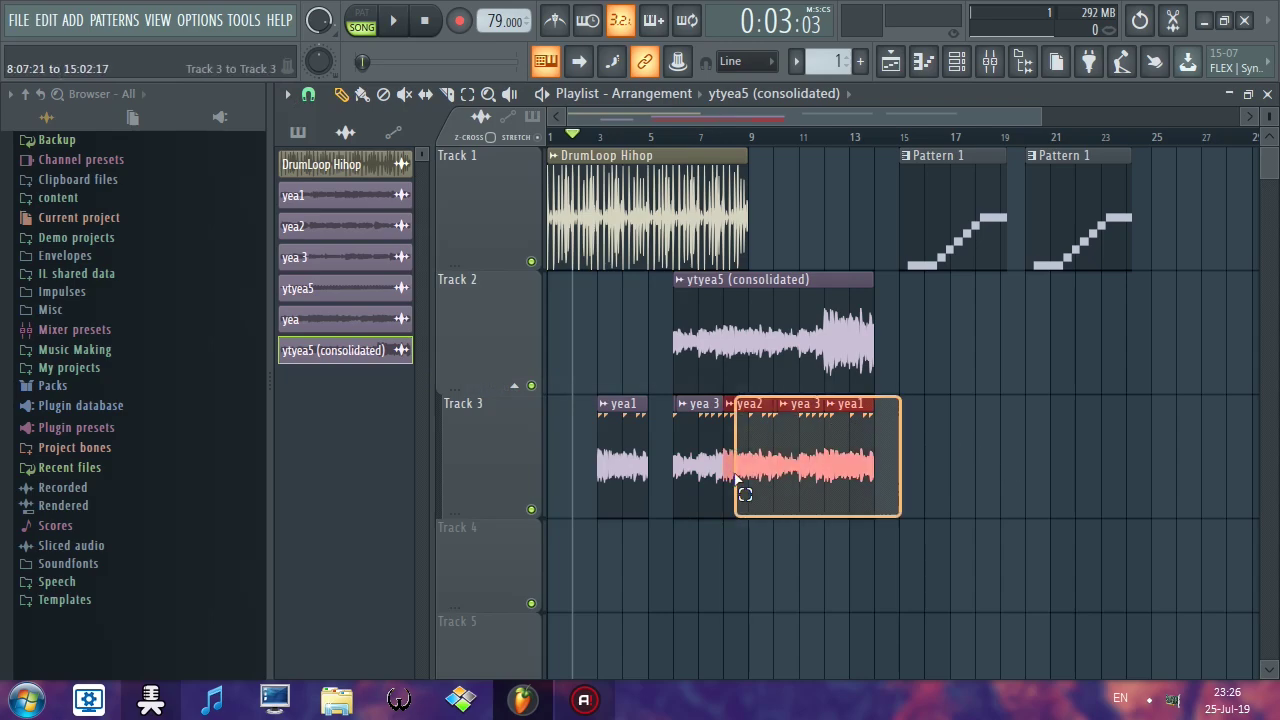
Step: Briefly play the arrangement, then scroll right to the Pattern 1 clips
{"action": "key", "text": "space"}
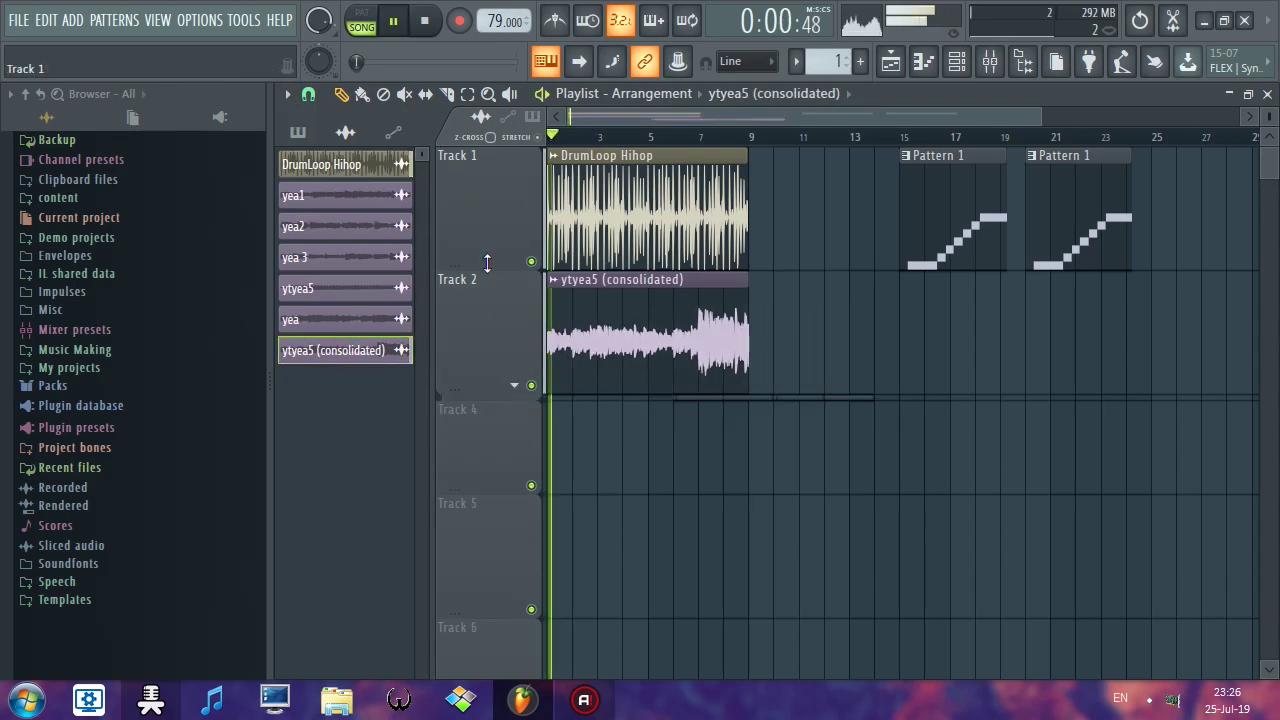
{"action": "mouse_move", "coordinate": [578, 343]}
{"action": "left_mouse_down"}
{"action": "mouse_move", "coordinate": [779, 343]}
{"action": "mouse_move", "coordinate": [733, 330]}
{"action": "left_mouse_up"}
{"action": "key", "text": "space"}
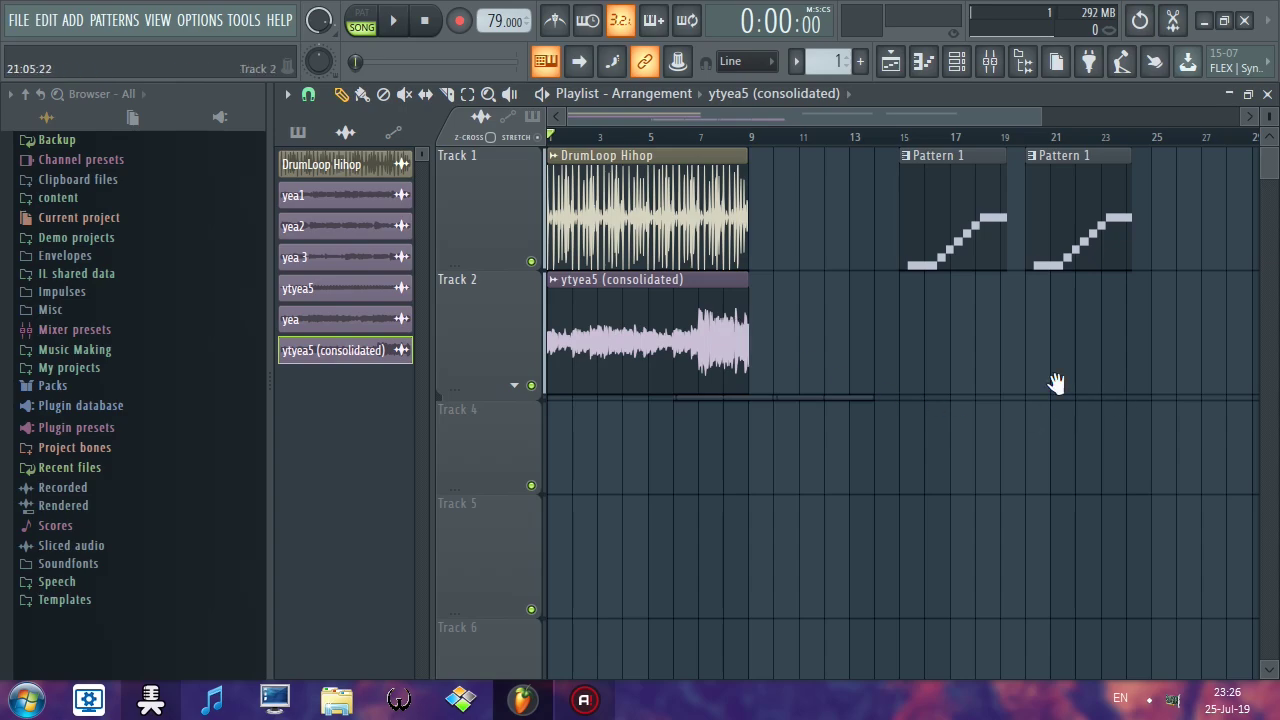
{"action": "scroll", "coordinate": [903, 393], "scroll_direction": "right", "scroll_amount": 4}
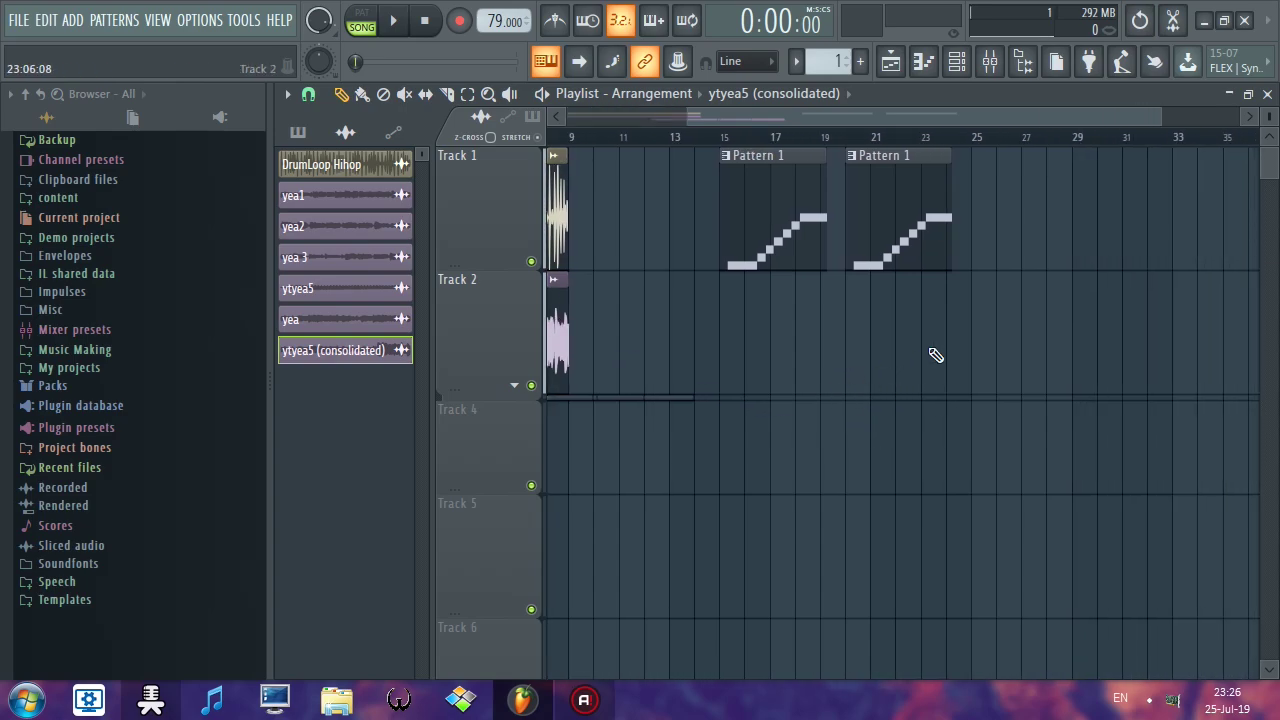
Step: Select both Pattern 1 clips on Track 1 and render them into one consolidated audio clip
{"action": "left_click_drag", "start_coordinate": [1034, 247], "coordinate": [722, 258]}
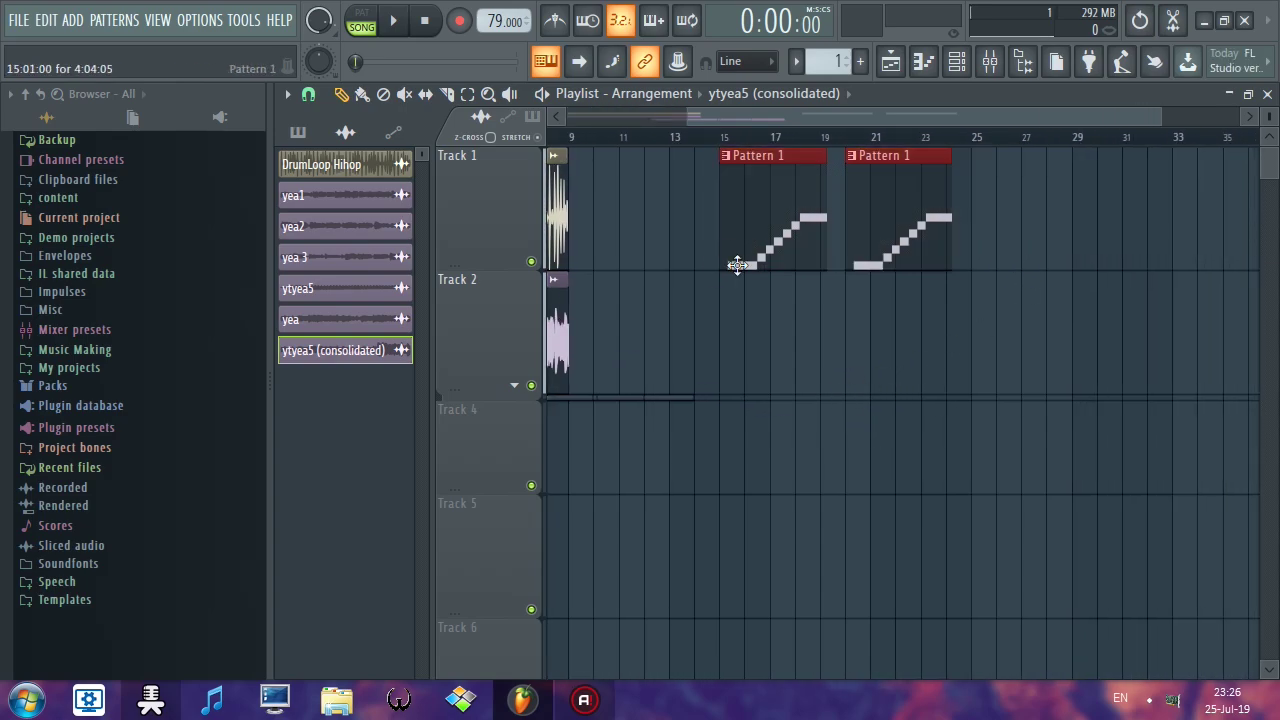
{"action": "left_click_drag", "start_coordinate": [1036, 247], "coordinate": [731, 247]}
{"action": "key", "text": "ctrl+alt+c"}
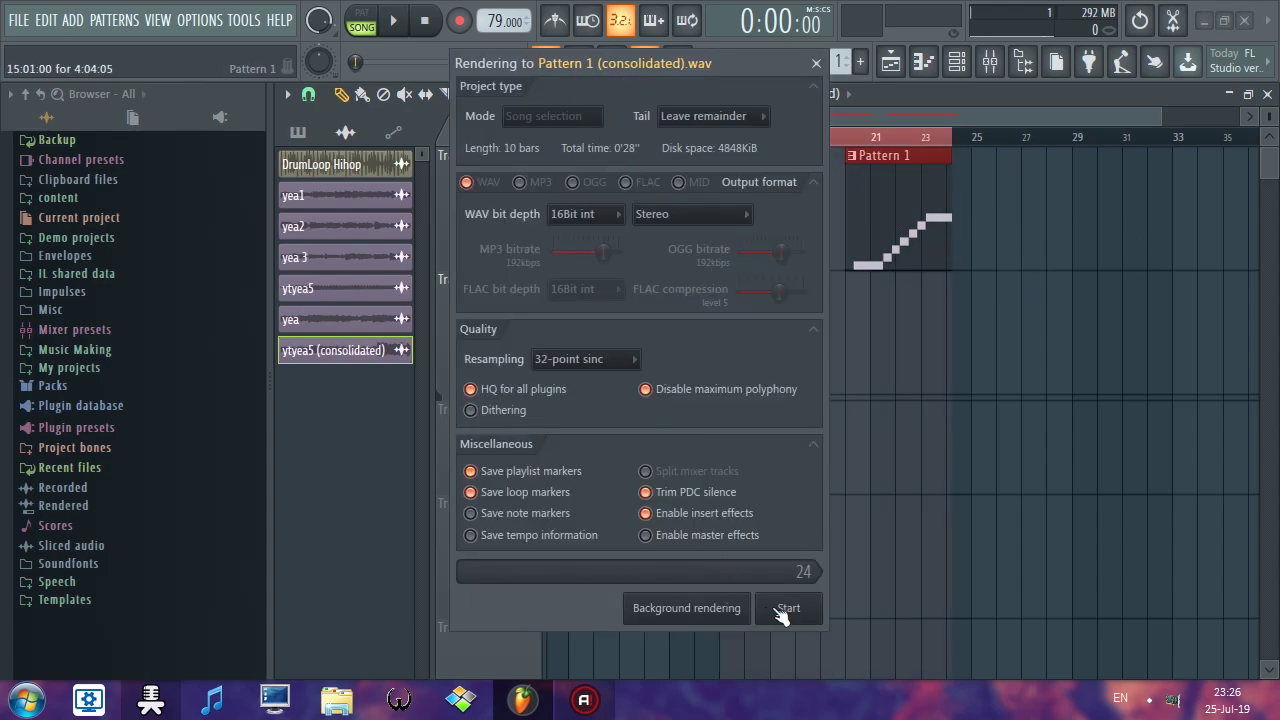
{"action": "left_click", "coordinate": [786, 609]}
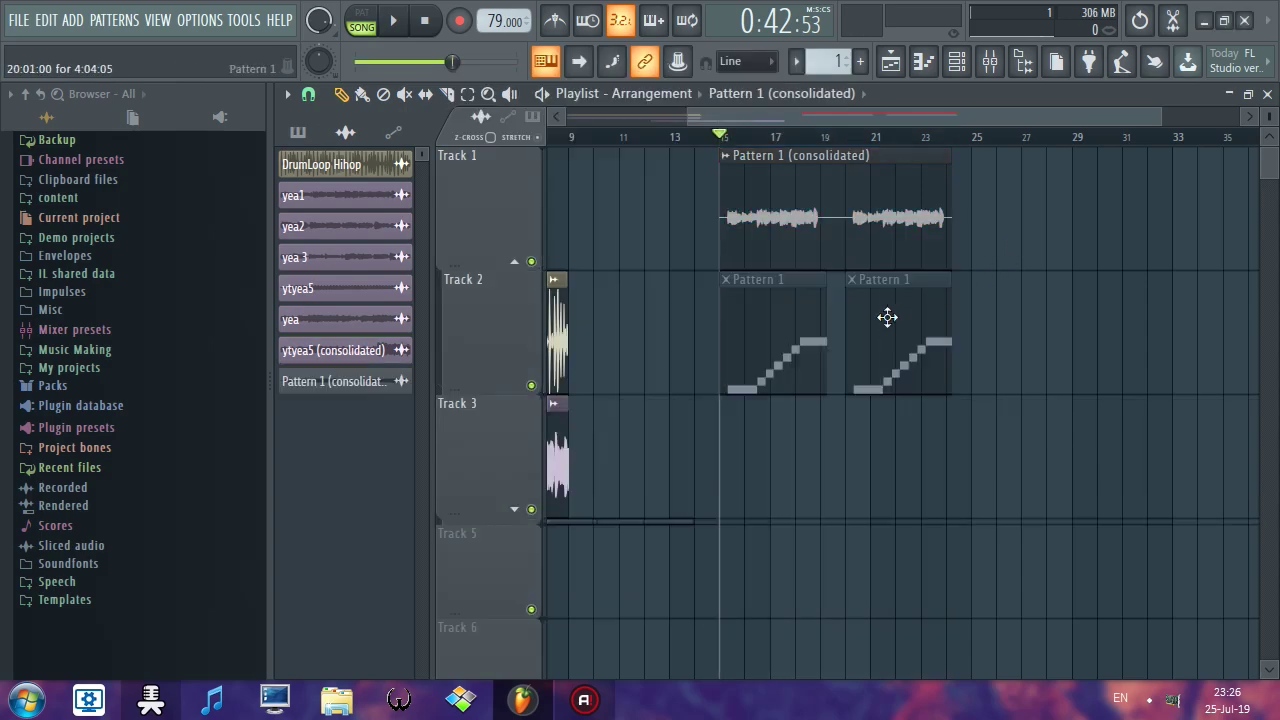
Step: Select the Pattern 1 (consolidated) clip and expand Track 3's group to reveal the muted clips
{"action": "left_click", "coordinate": [858, 196]}
{"action": "scroll", "coordinate": [860, 197], "scroll_direction": "up", "scroll_amount": 3}
{"action": "scroll", "coordinate": [860, 197], "scroll_direction": "up", "scroll_amount": 2}
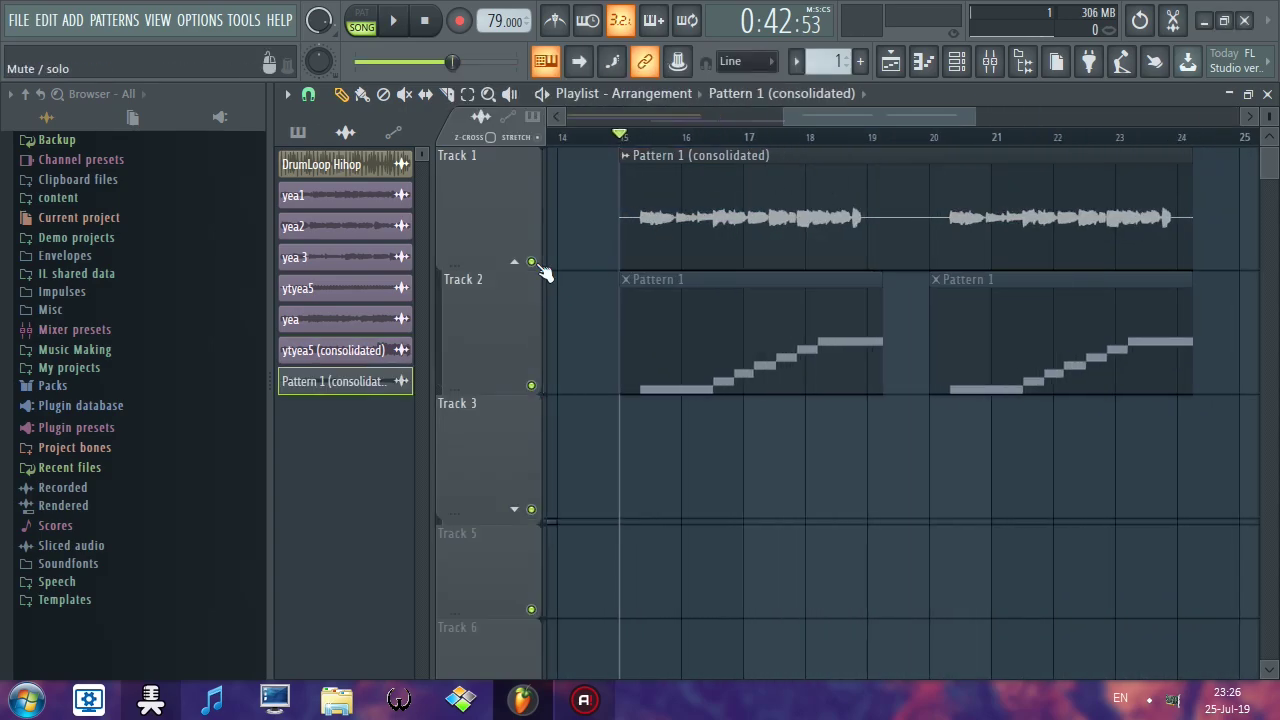
{"action": "scroll", "coordinate": [666, 145], "scroll_direction": "down", "scroll_amount": 5}
{"action": "scroll", "coordinate": [668, 217], "scroll_direction": "up", "scroll_amount": 2}
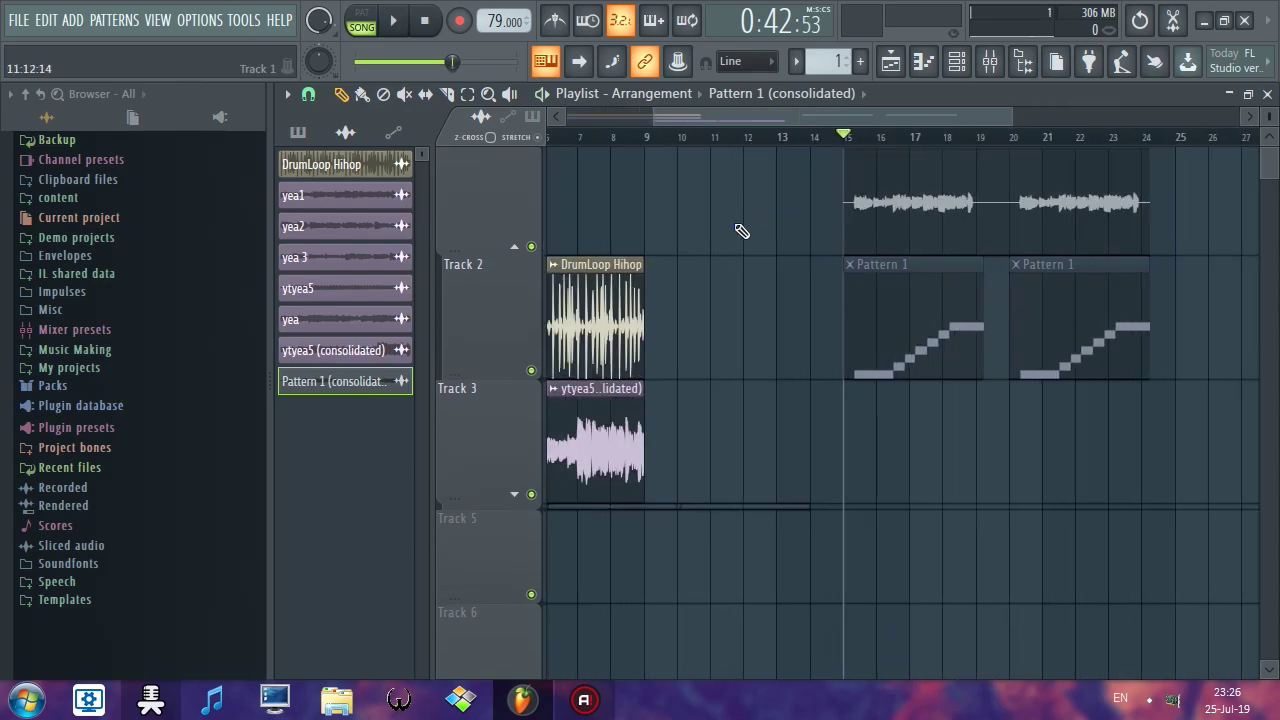
{"action": "left_click", "coordinate": [515, 497]}
{"action": "scroll", "coordinate": [810, 566], "scroll_direction": "down", "scroll_amount": 3}
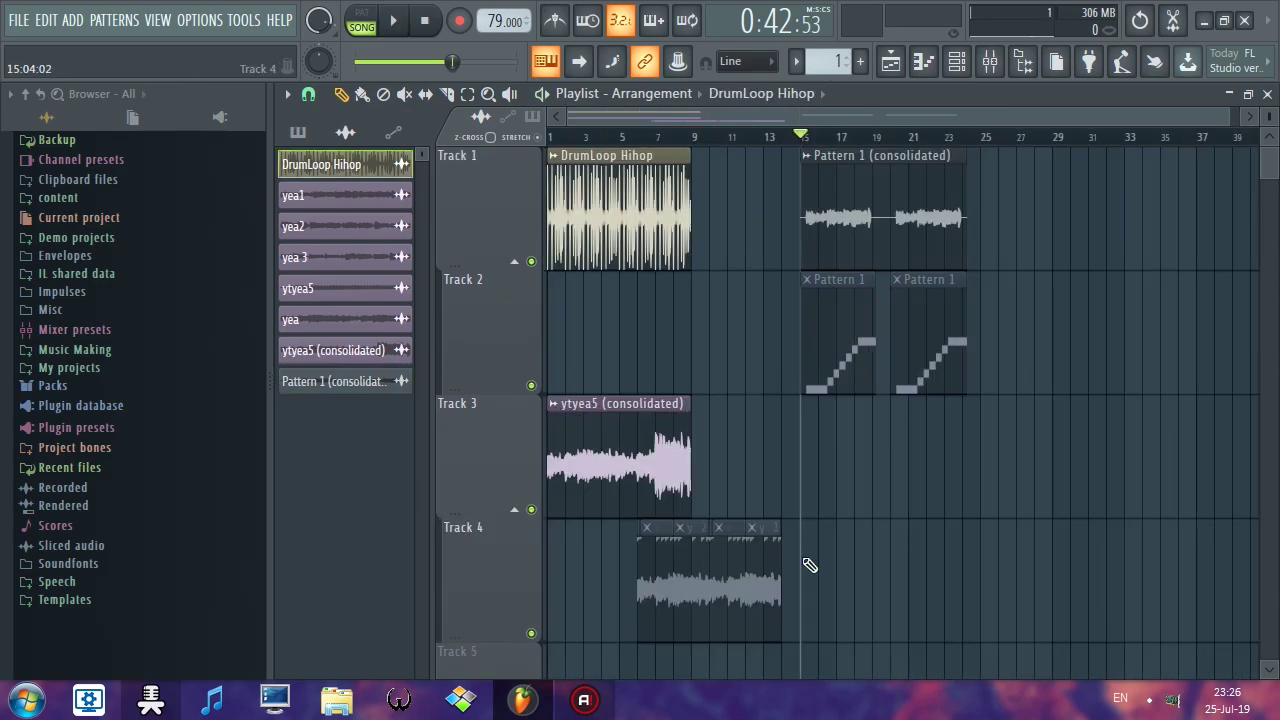
{"action": "scroll", "coordinate": [810, 566], "scroll_direction": "down", "scroll_amount": 1}
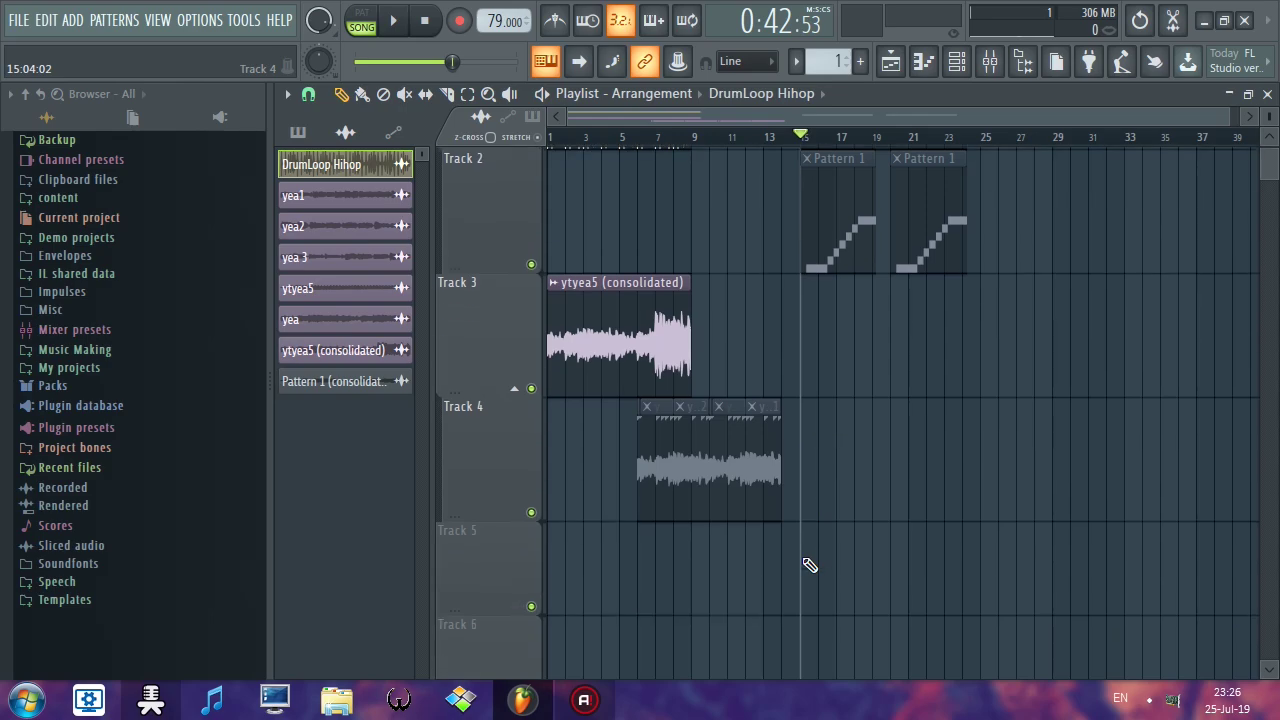
{"action": "scroll", "coordinate": [810, 566], "scroll_direction": "up", "scroll_amount": 1}
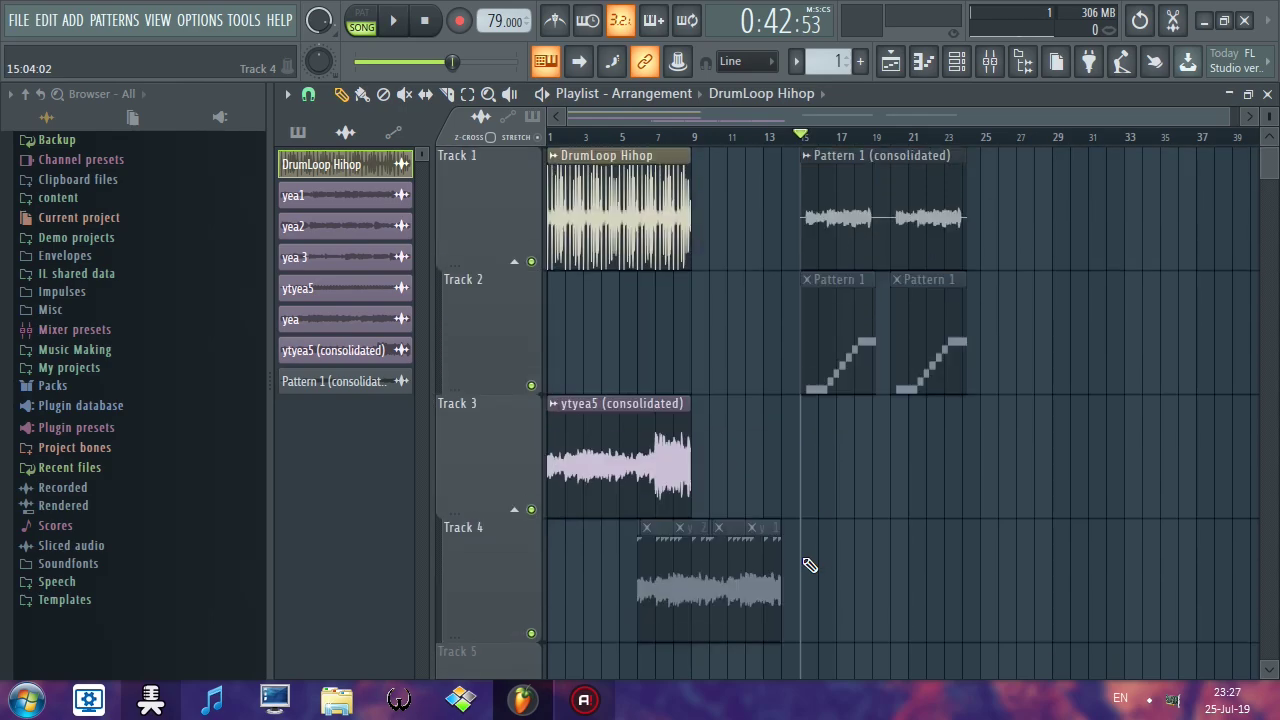